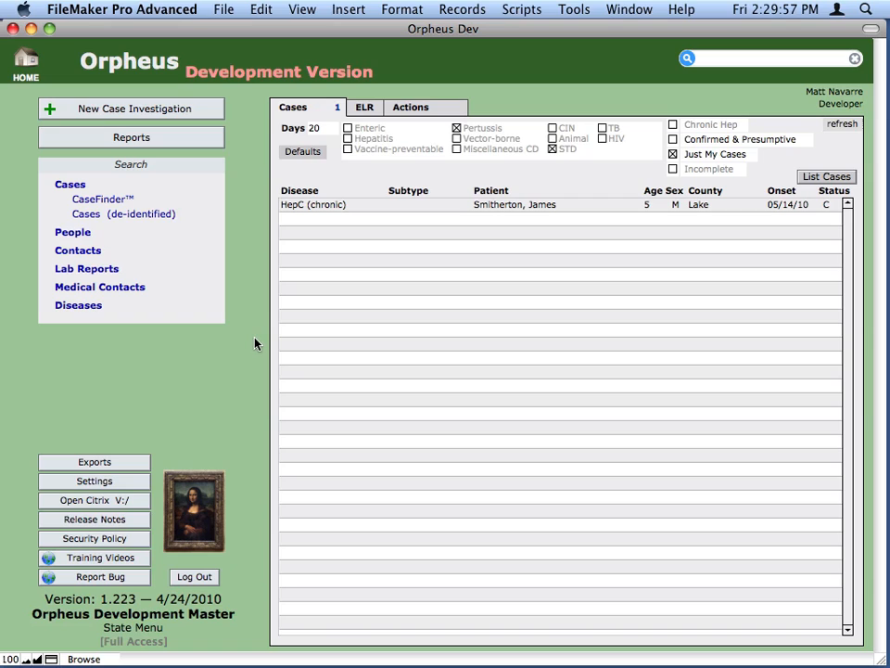
- Start a new case investigation and enter the patient's last and first names
left_click(177, 113)
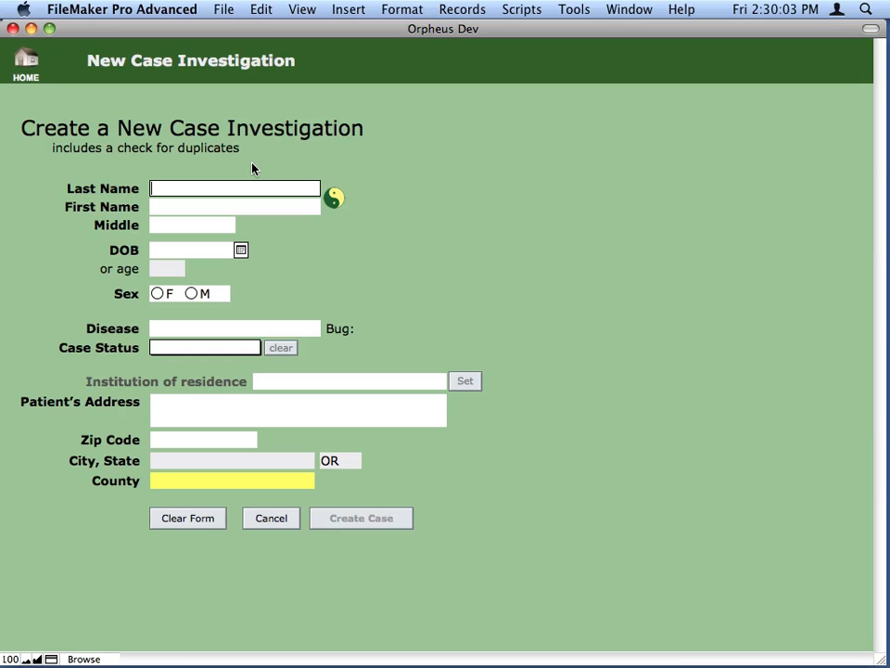
key("Tab")
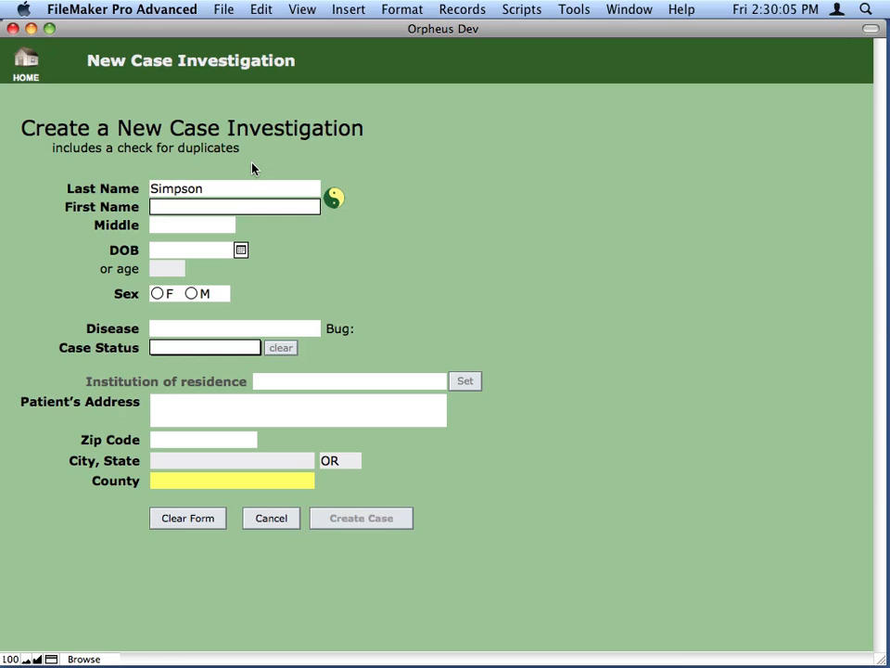
key("Tab")
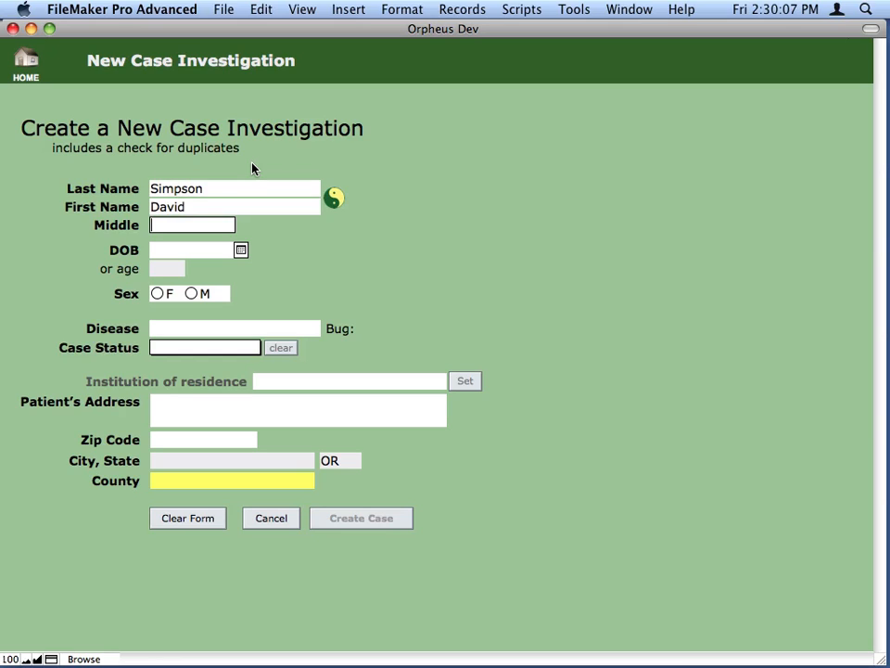
- Enter the patient's date of birth and set the sex to M, leaving the middle name blank
key("Tab")
type("1/1/")
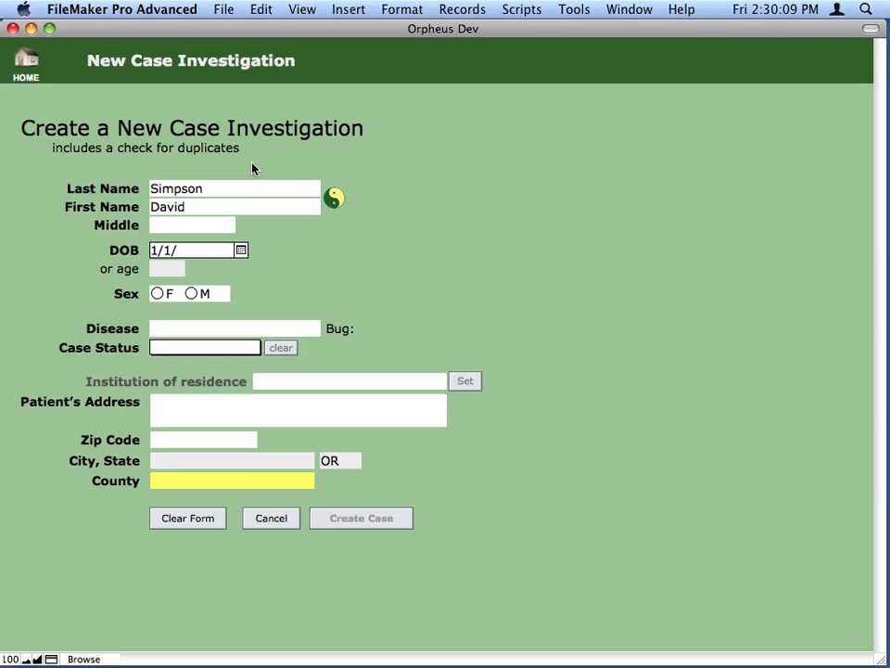
type("1990")
key("Tab")
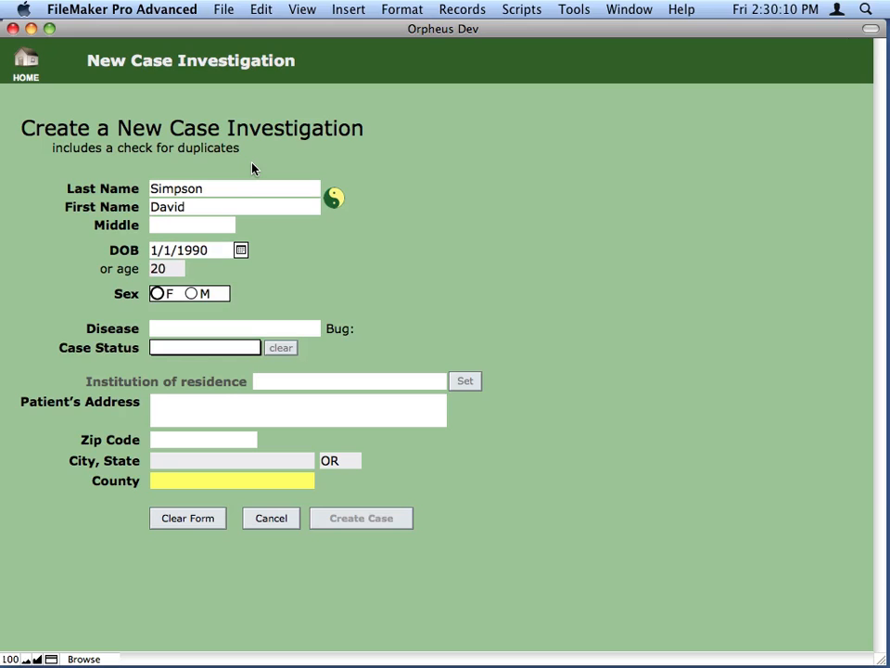
left_click(193, 294)
- Set the new case's disease to Chlamydia and its case status to Confirmed
left_click(191, 330)
type("chlamydia")
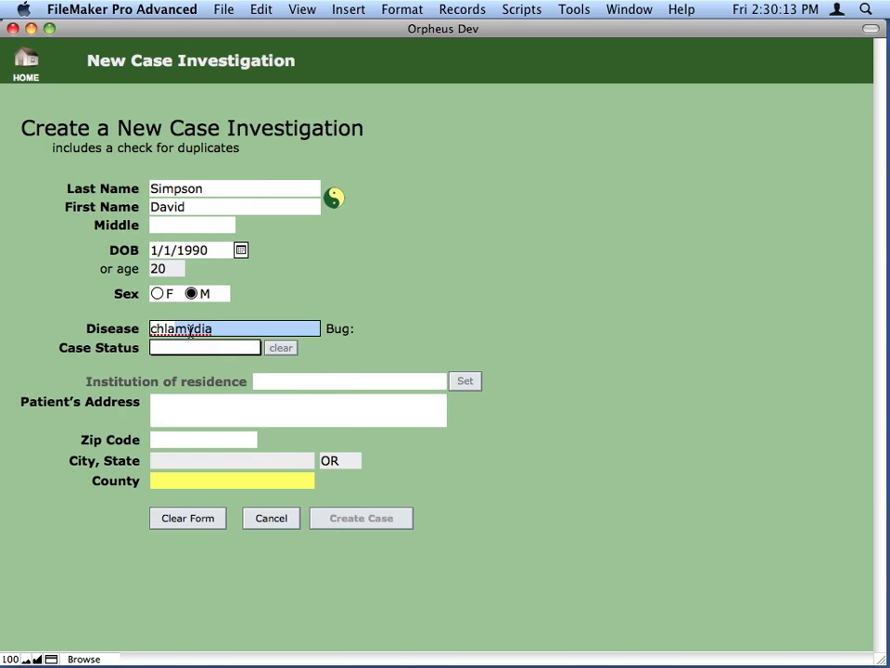
key("Tab")
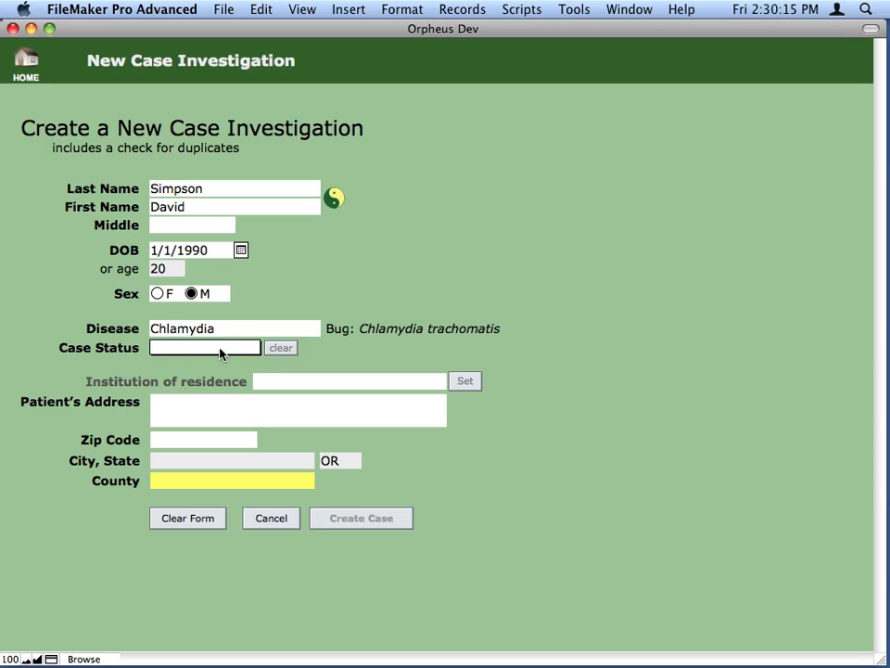
left_click(222, 348)
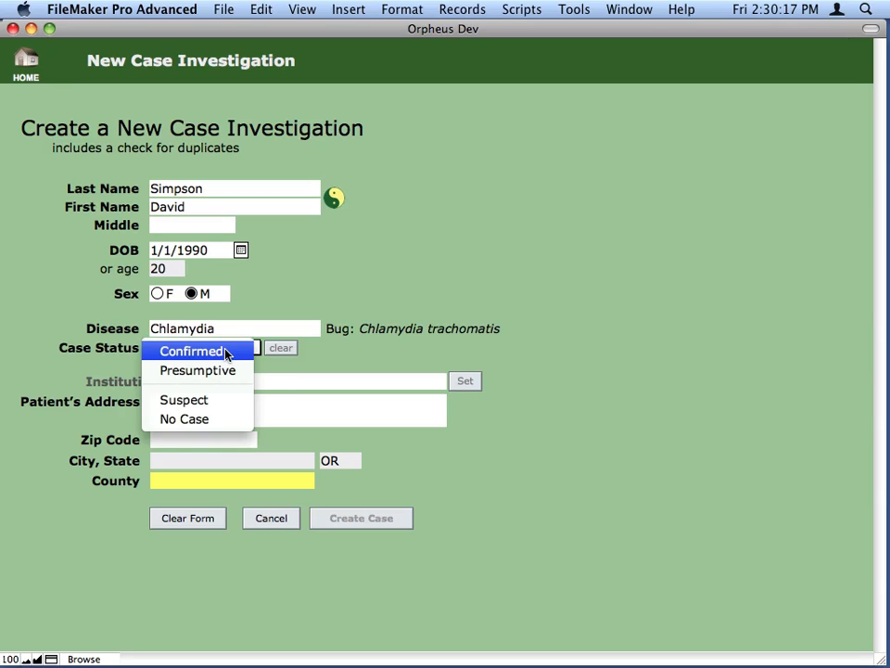
left_click(226, 353)
- Enter lakeview as the patient's city and lake as the county
left_click(179, 460)
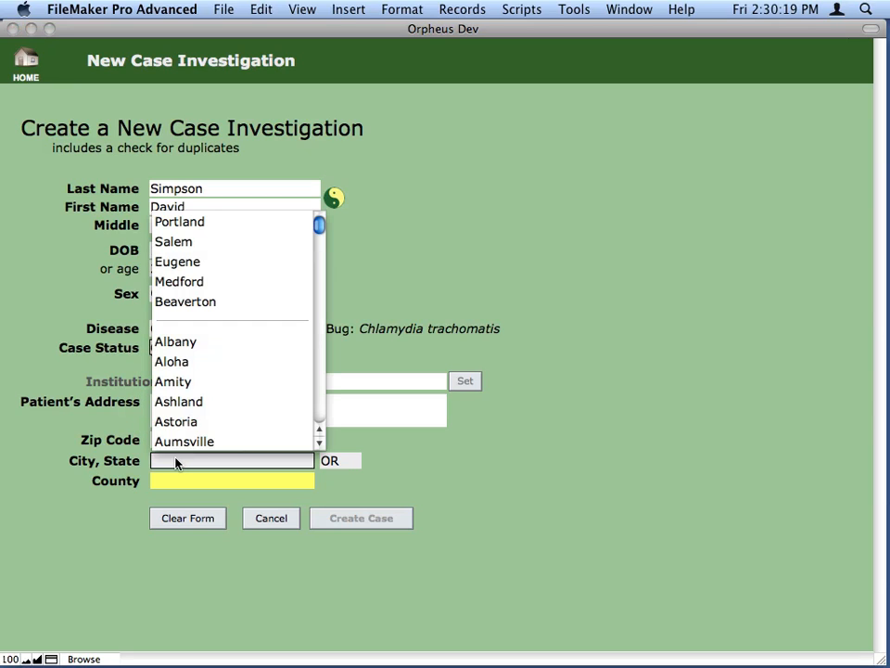
type("lak")
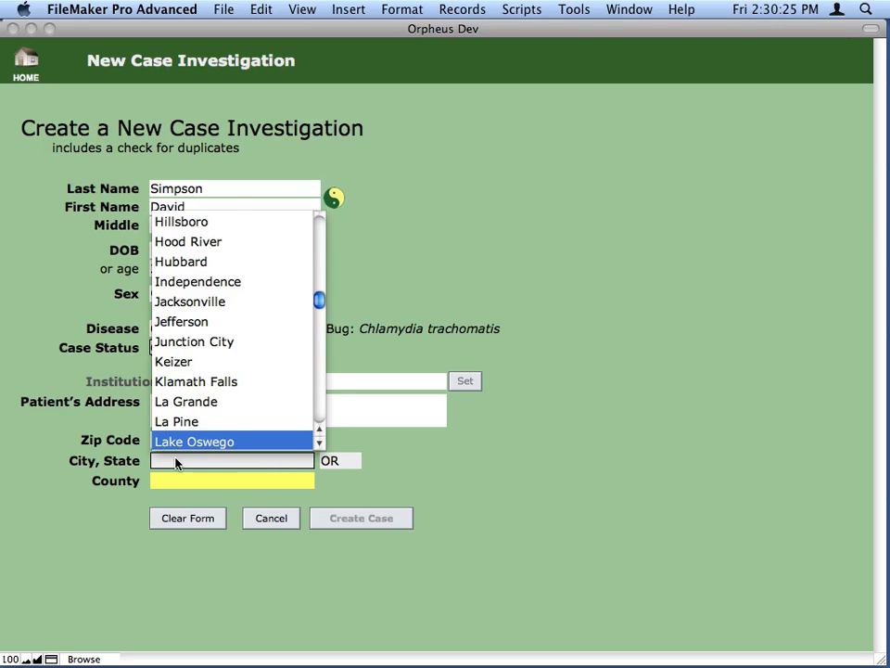
key("Escape")
type("lakeview")
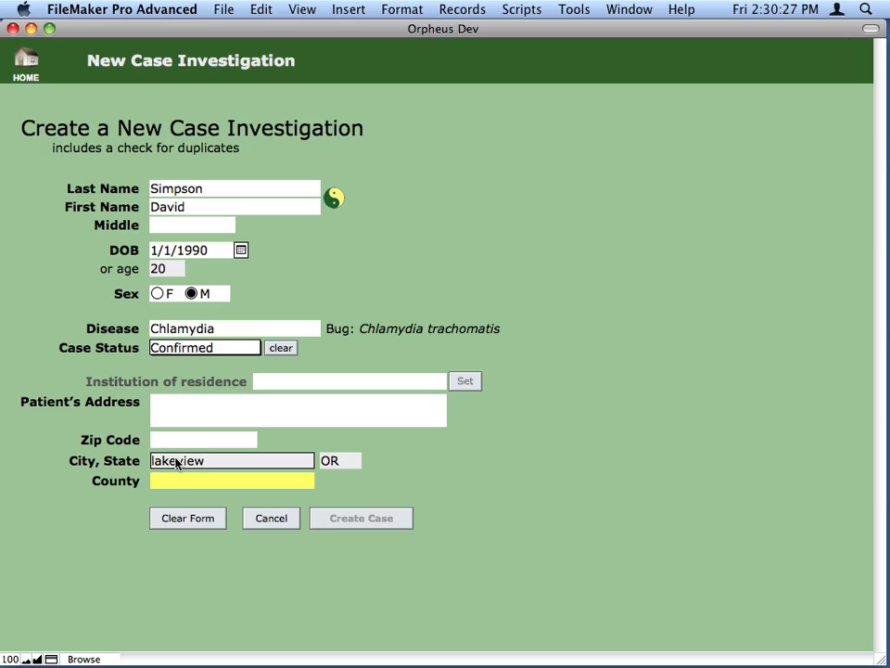
key("Tab")
type("lake")
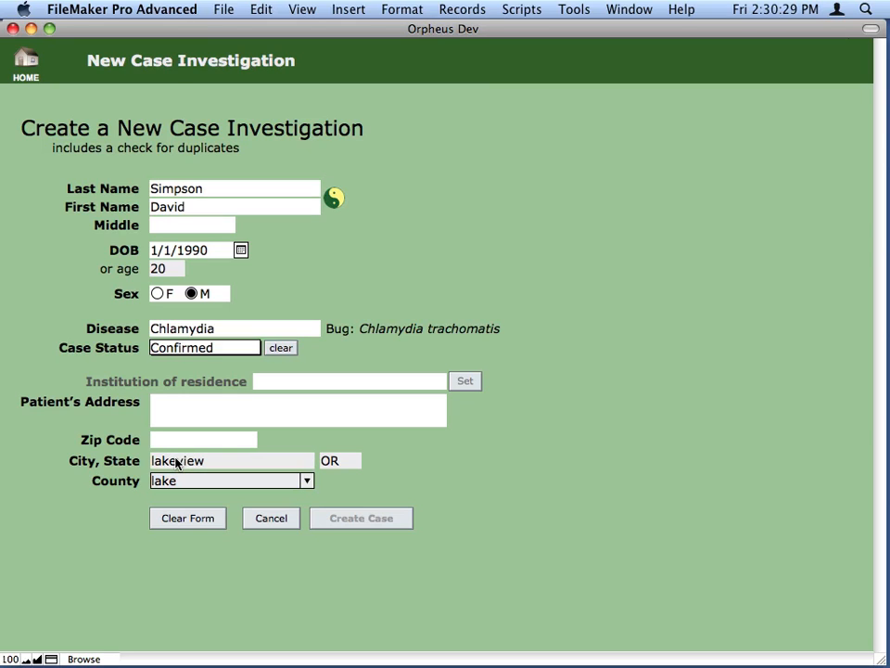
key("Tab")
- Create the case, link it to the matching existing person and continue despite the possible duplicate
left_click(389, 518)
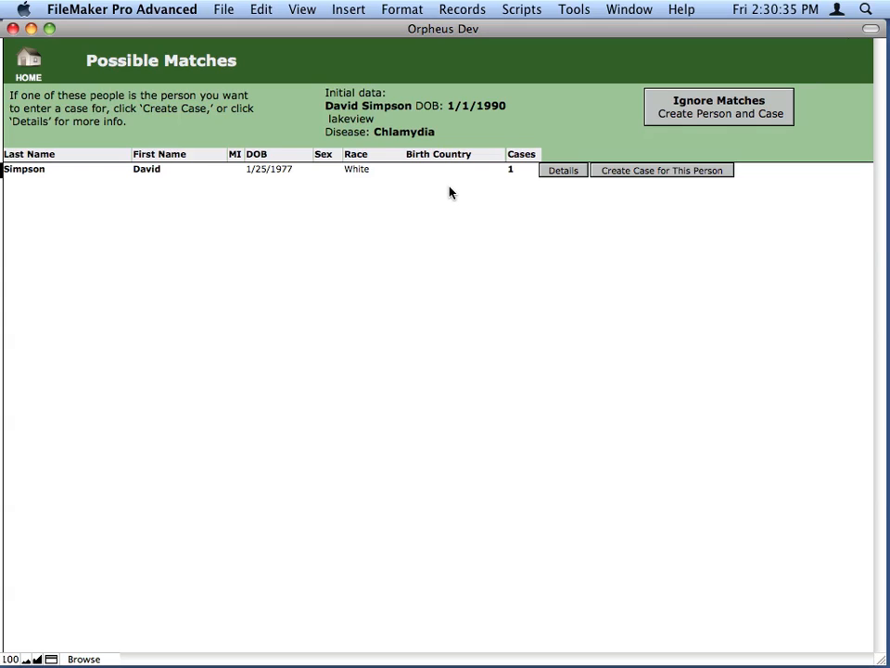
left_click(647, 173)
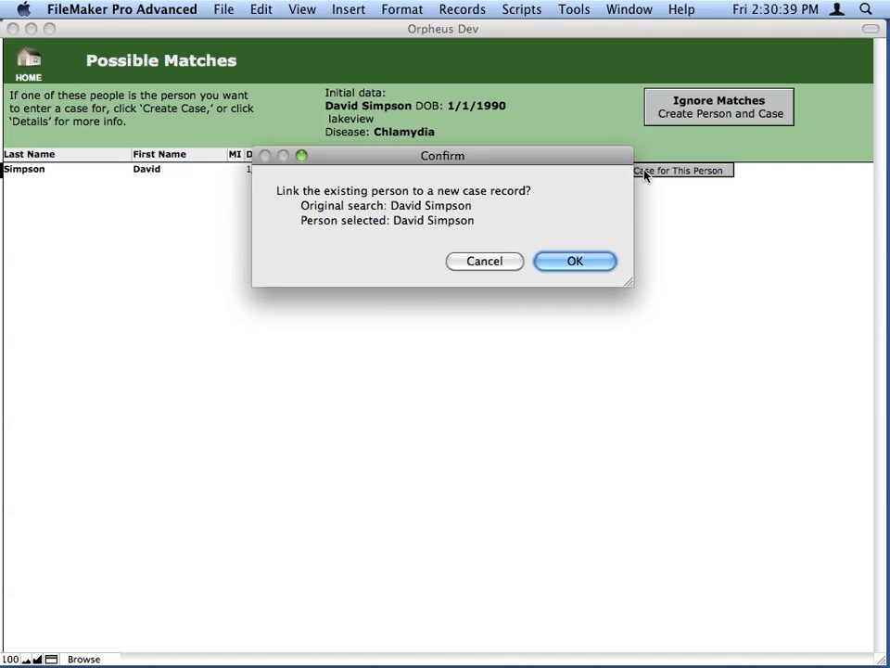
left_click(582, 264)
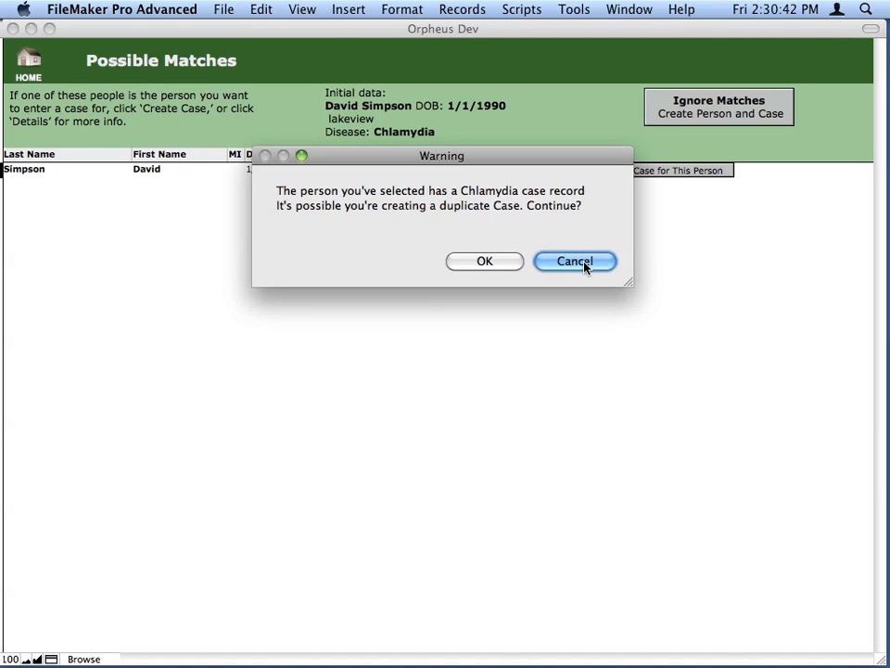
left_click(509, 266)
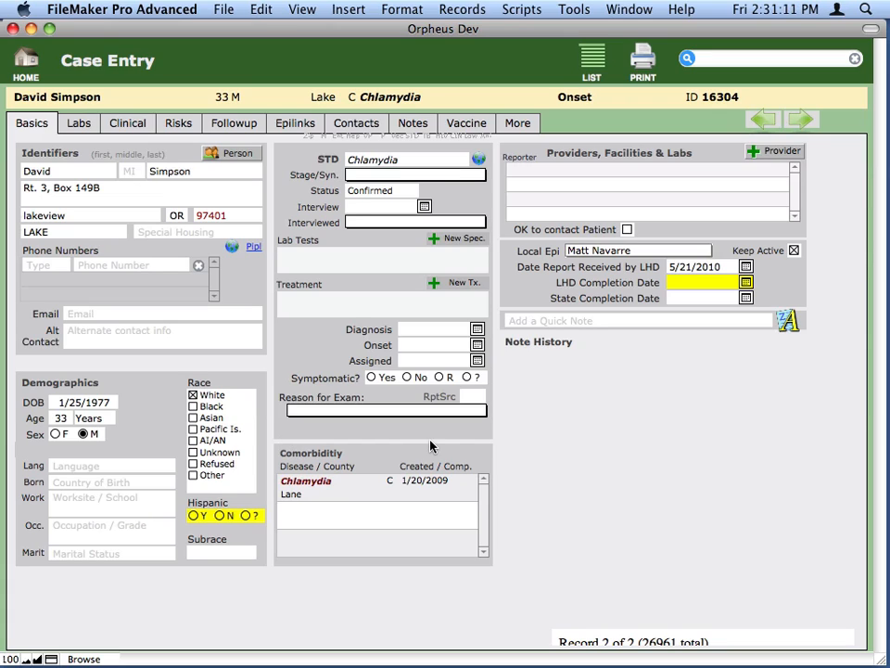
- Set the case's stage/syndrome to Asymptomatic, the interview date to 5/21/2010 and the interviewed status to Yes
left_click(411, 176)
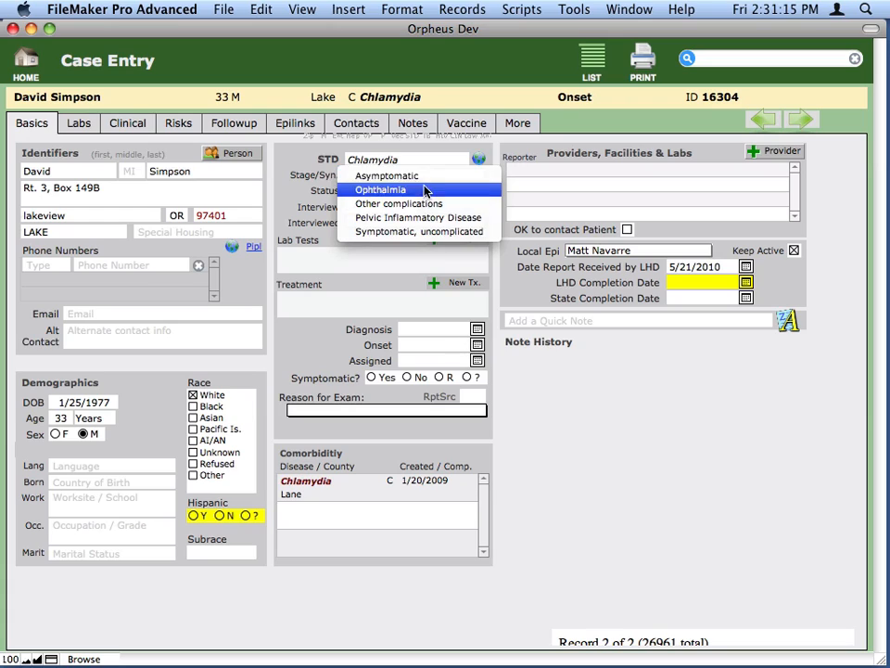
left_click(423, 125)
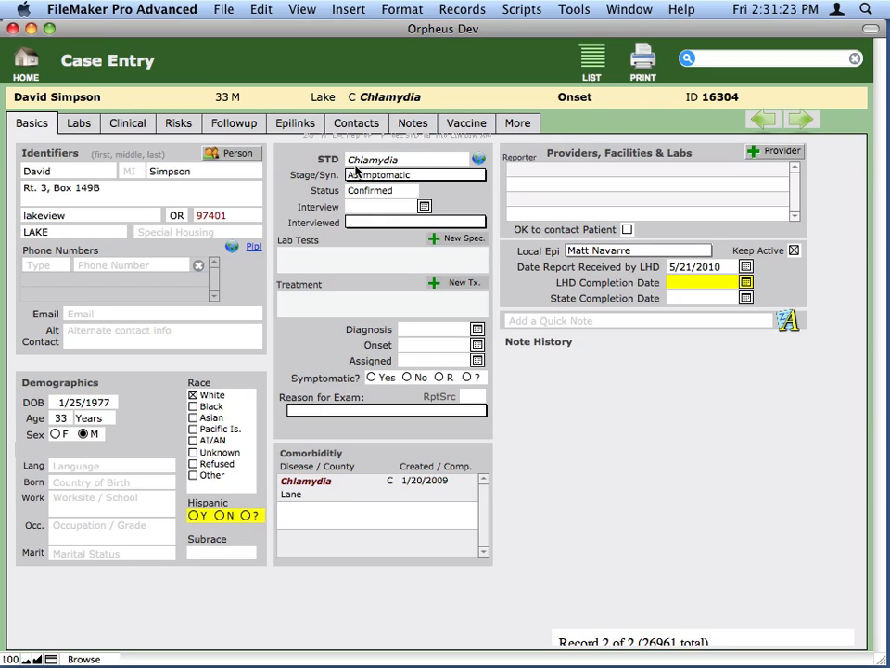
left_click(382, 207)
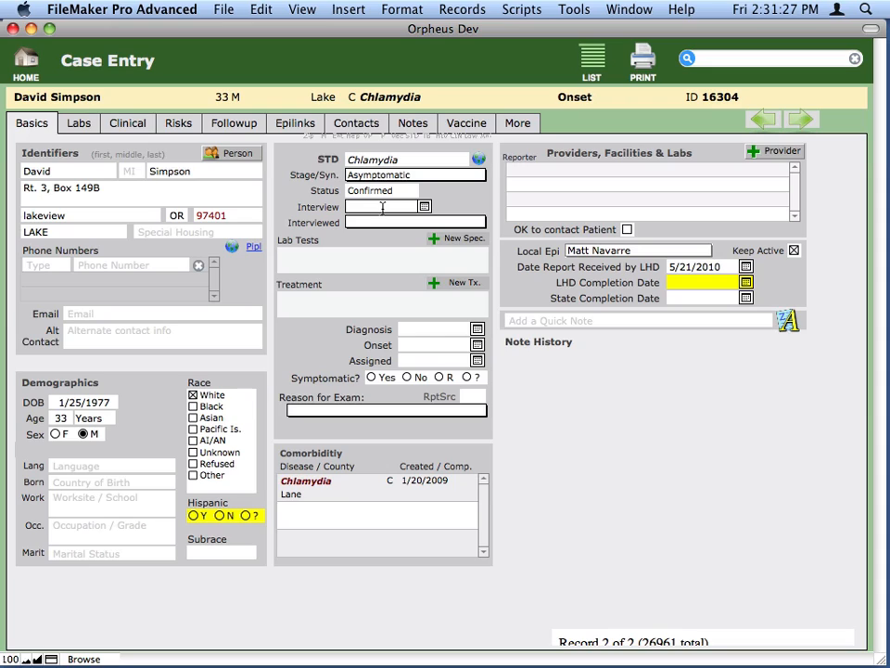
key("super+minus")
left_click(390, 222)
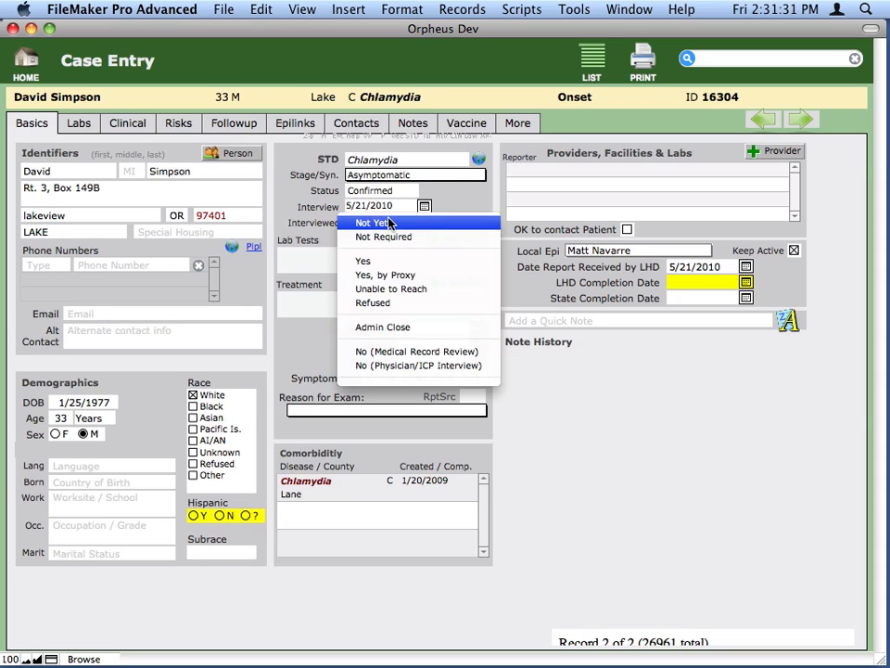
left_click(389, 261)
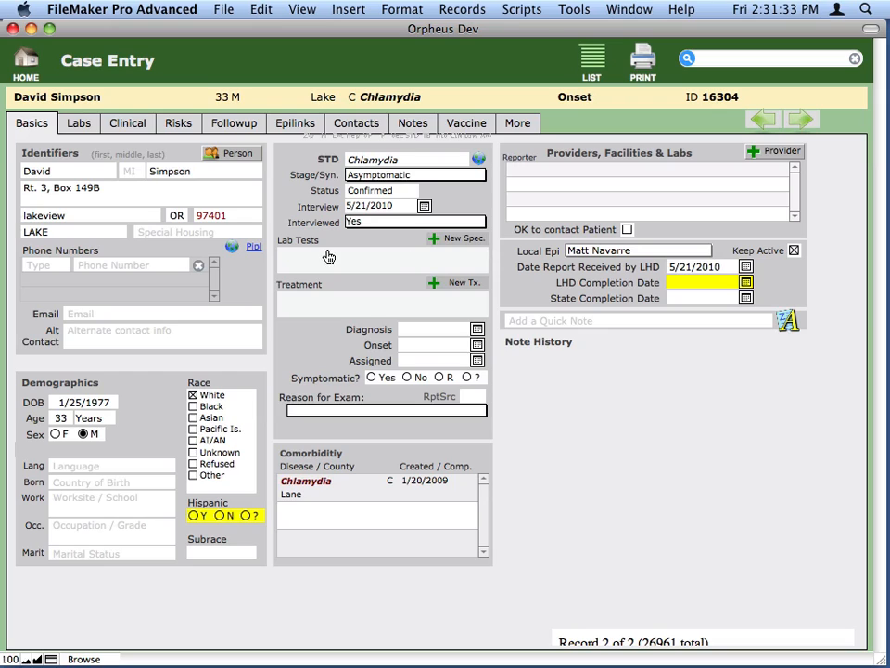
- Add a lab specimen to the case with laboratory Adventist (Portland) and collection date 5/21/2010
left_click(87, 125)
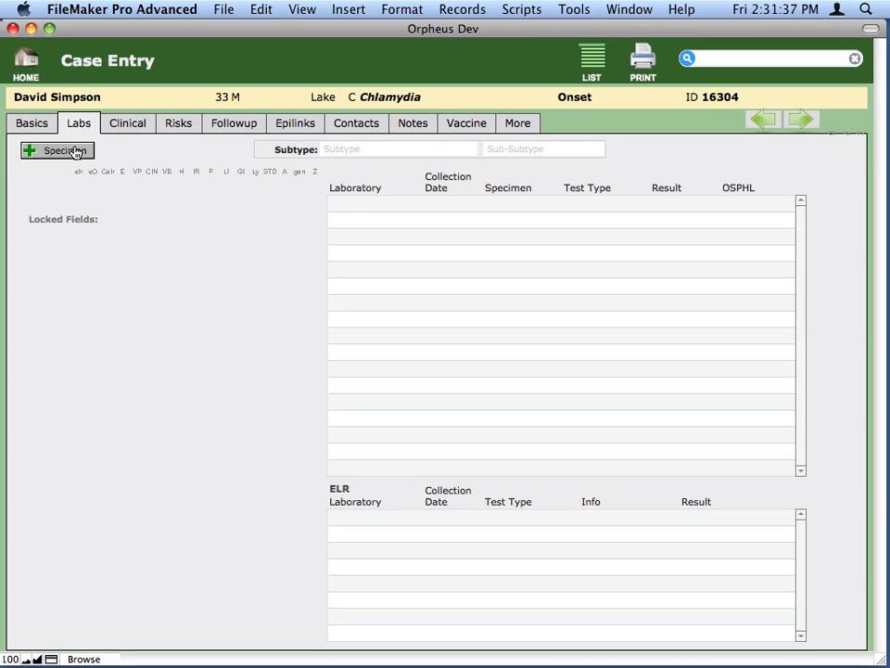
left_click(75, 151)
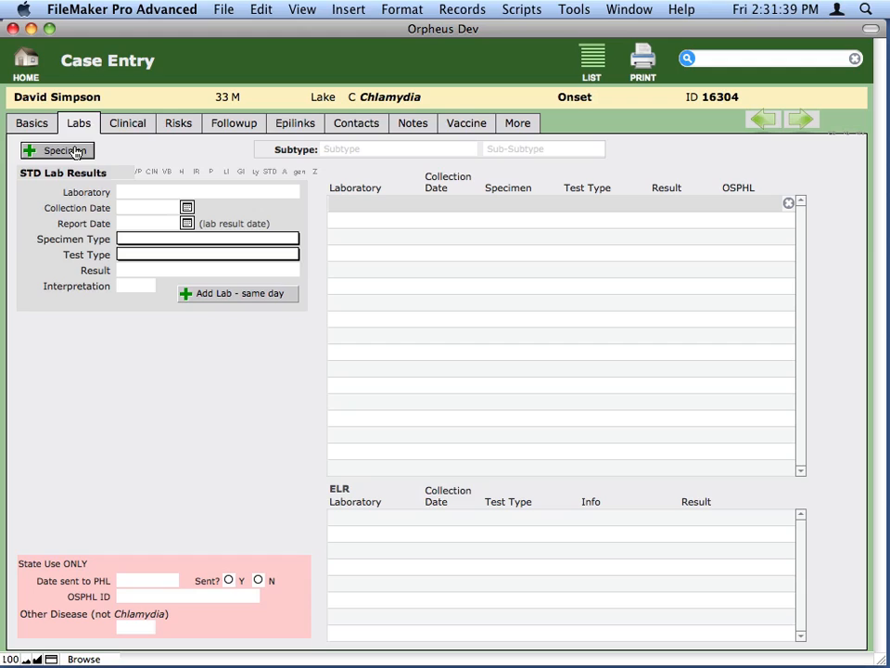
left_click(158, 192)
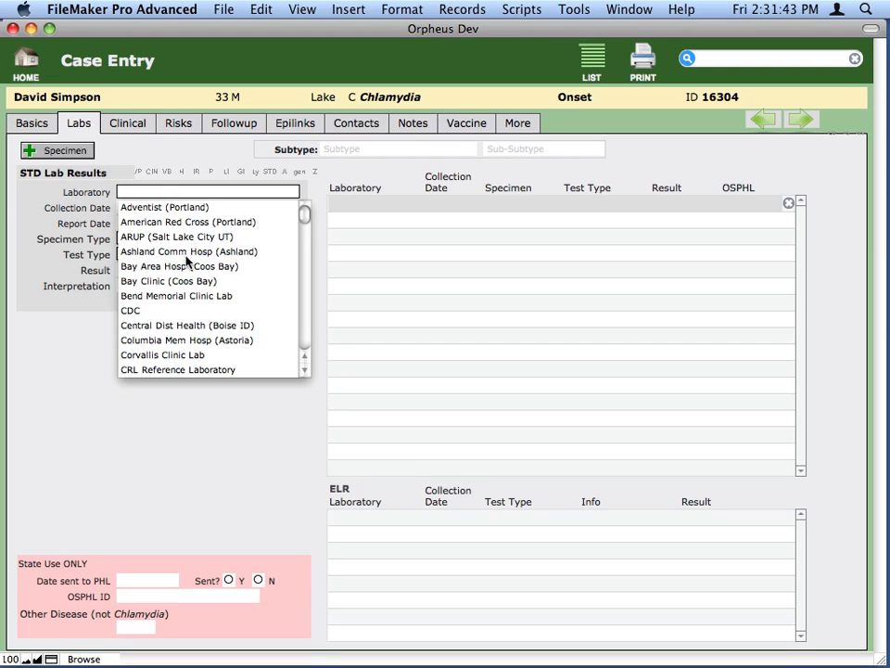
left_click(170, 206)
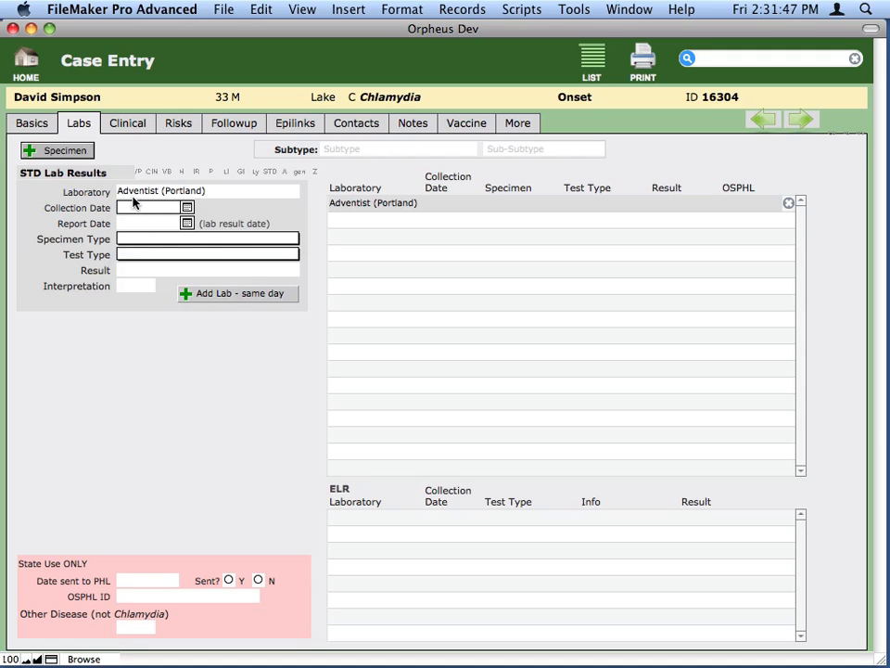
key("super+minus")
- Check the lab test summary in the case basics and reopen the lab results from it
left_click(32, 124)
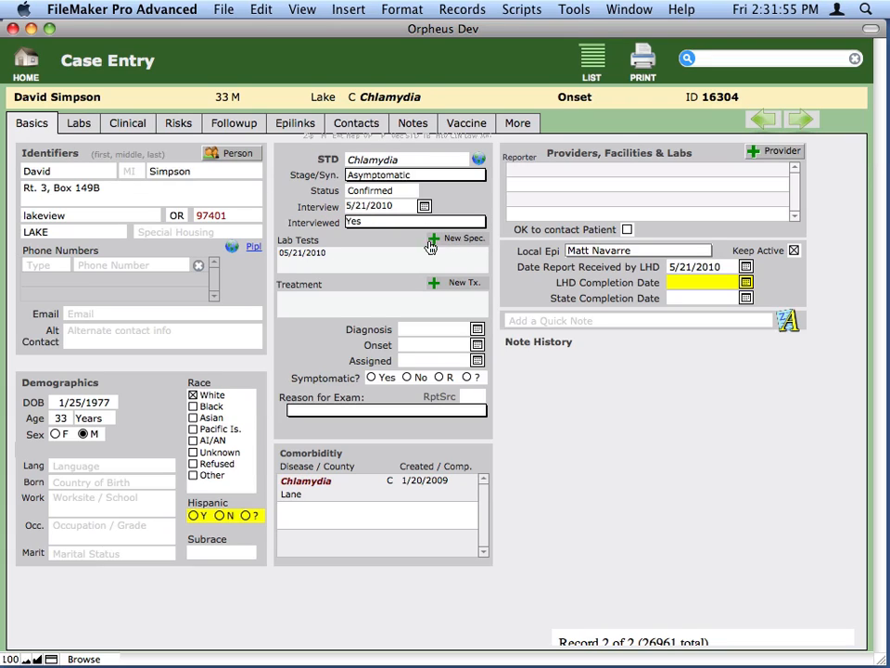
left_click(360, 256)
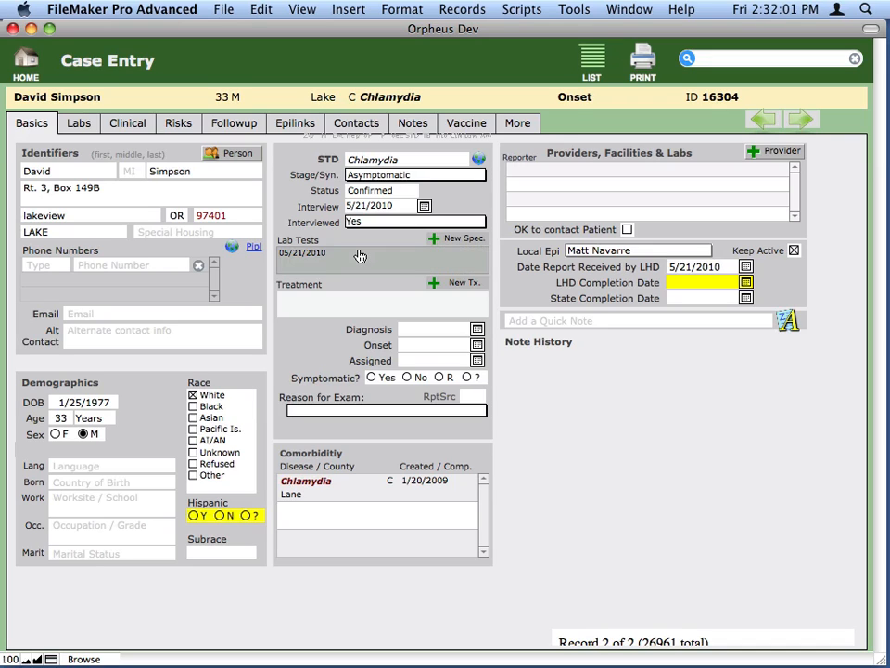
left_click(359, 256)
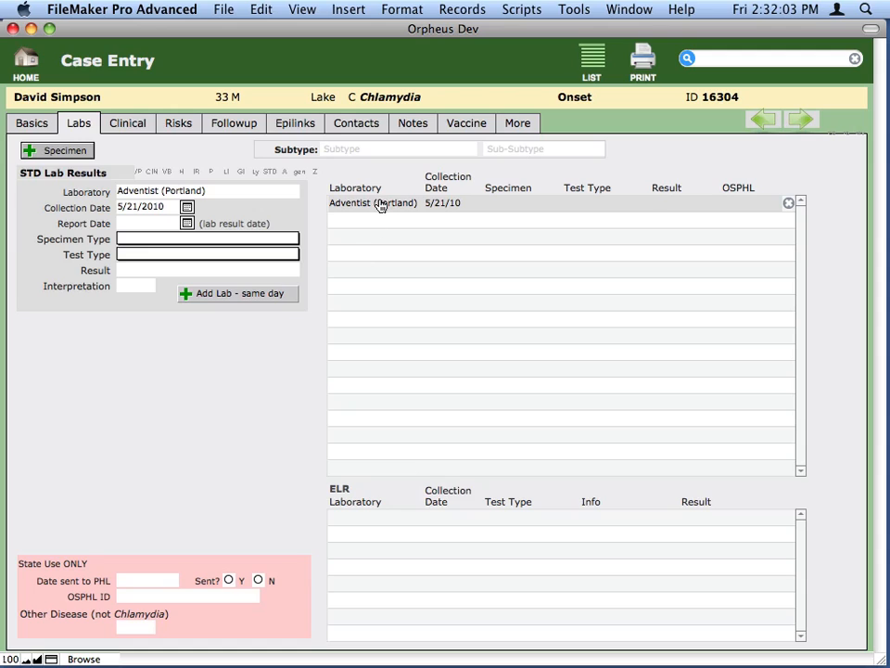
- Set the lab record's specimen type to Urine and its test type to Antigen
left_click(141, 239)
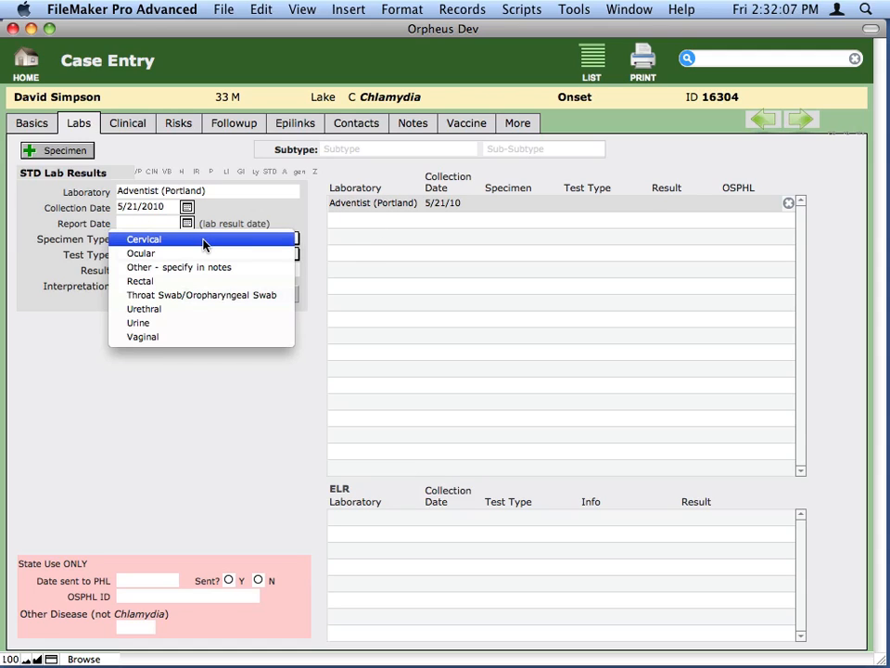
left_click(178, 322)
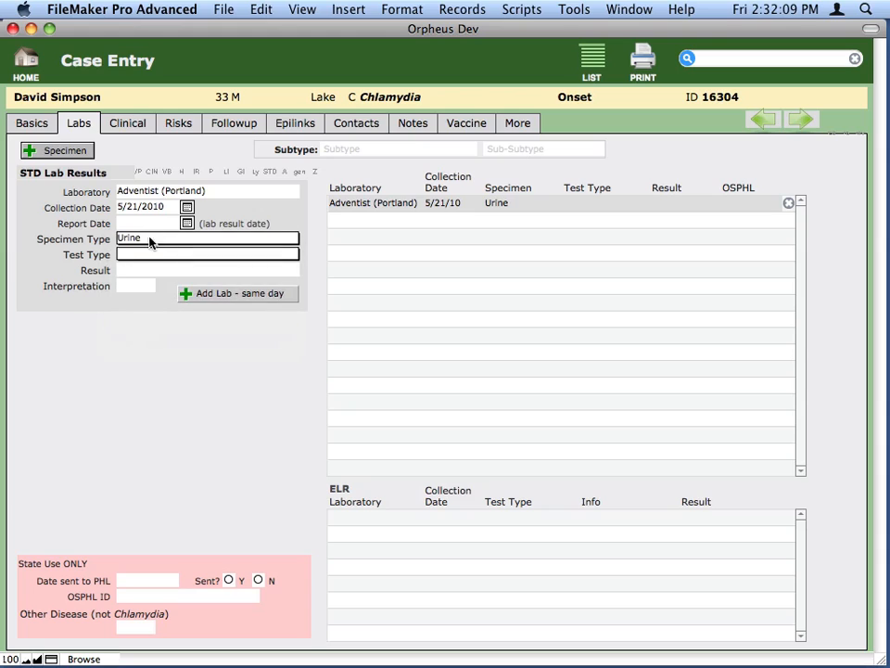
left_click(148, 252)
left_click(165, 256)
- Set the antigen test's result to Positive and its interpretation to Pos
left_click(150, 271)
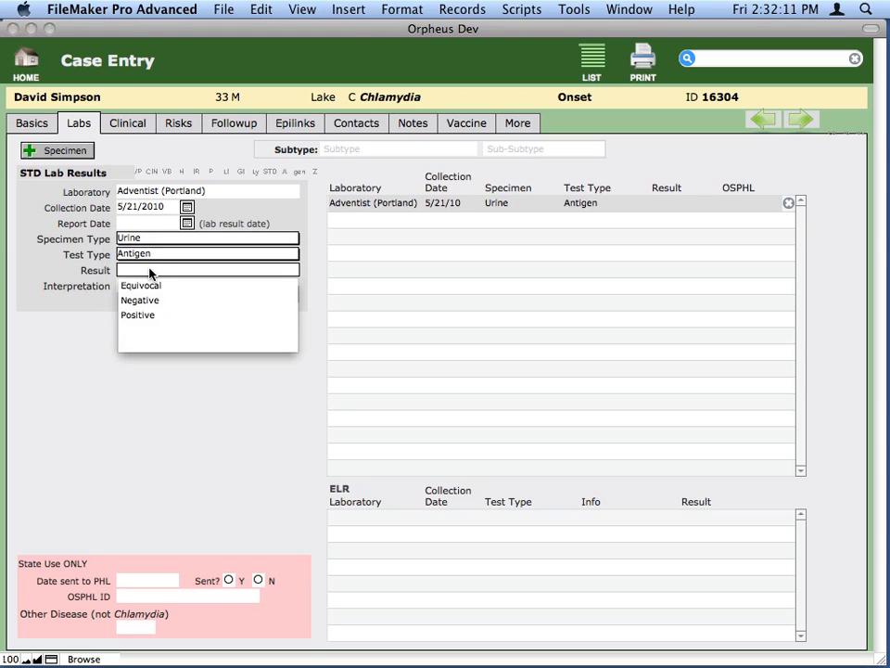
left_click(151, 272)
left_click(141, 278)
left_click(134, 273)
left_click(151, 316)
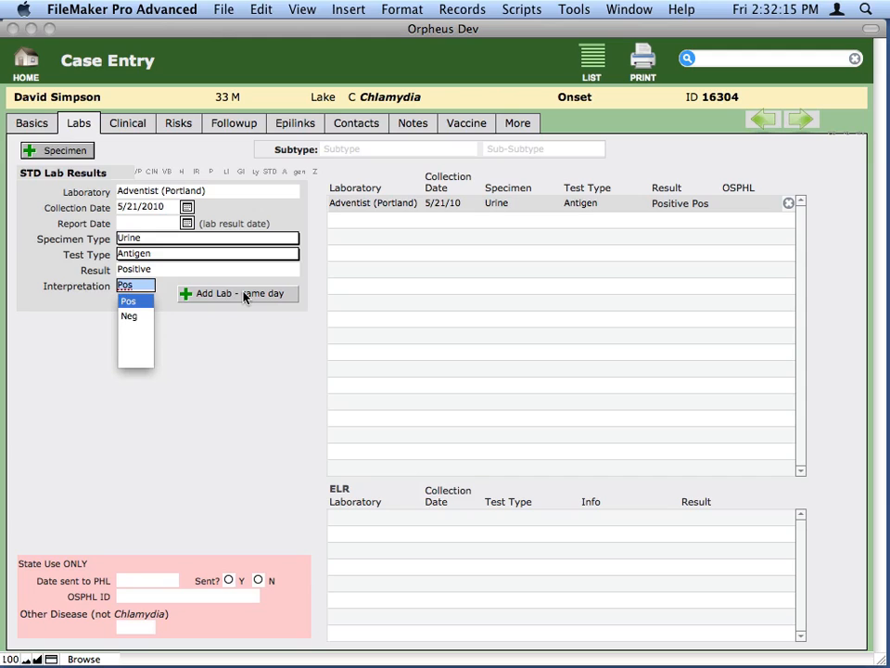
key("Return")
- Add a new treatment to the case from its basics and choose Azithromycin as the drug
left_click(32, 123)
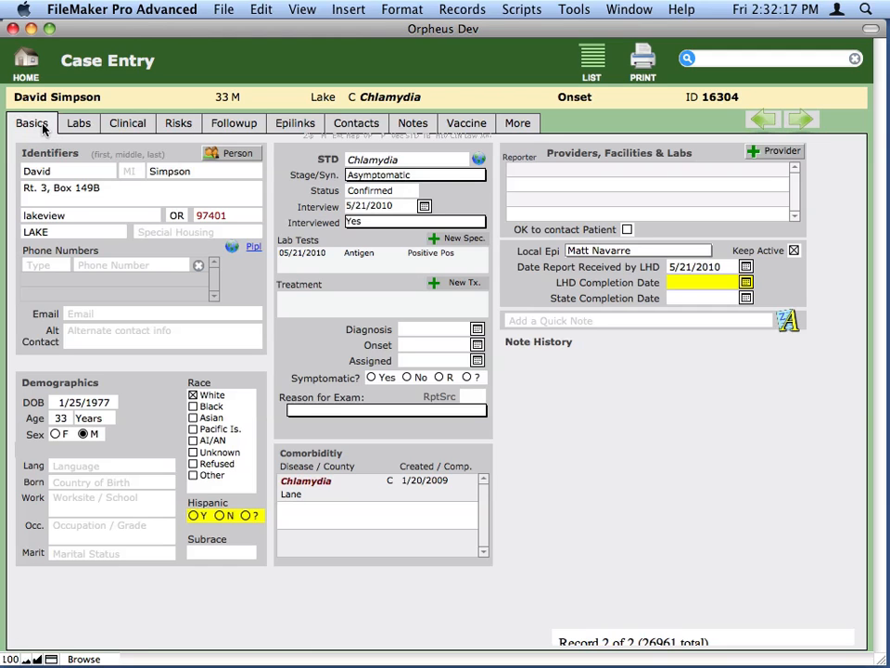
left_click(473, 285)
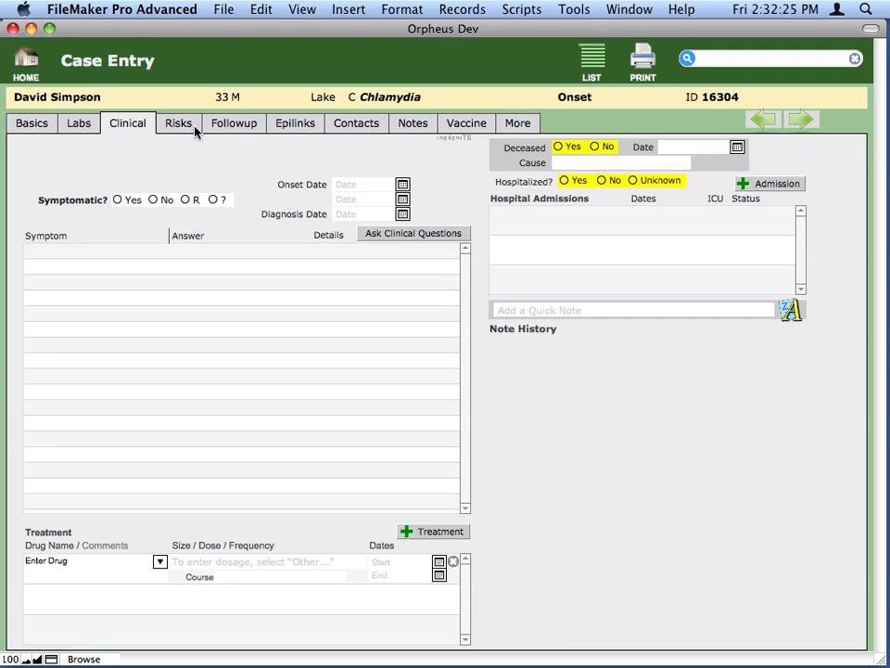
left_click(86, 561)
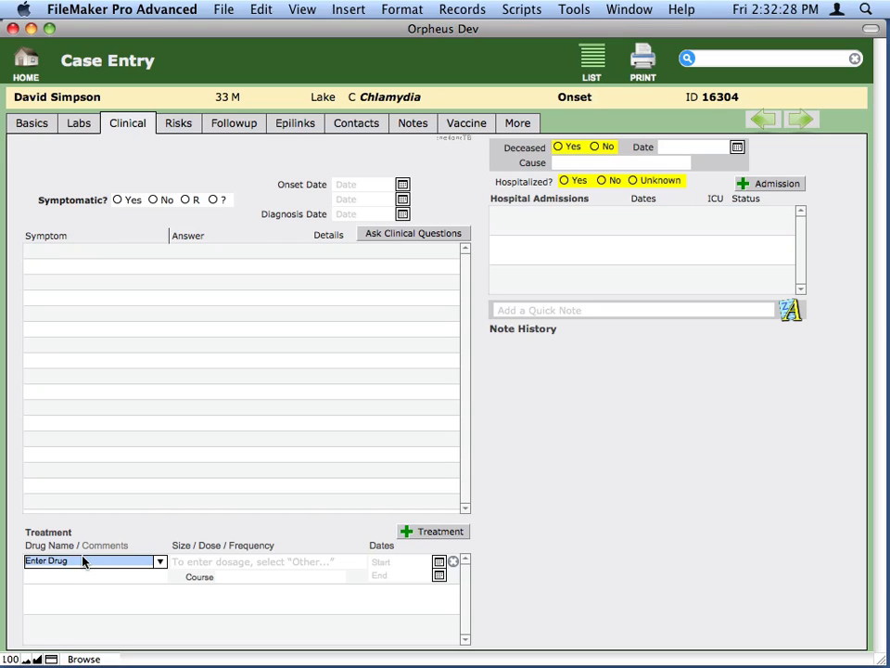
left_click(159, 562)
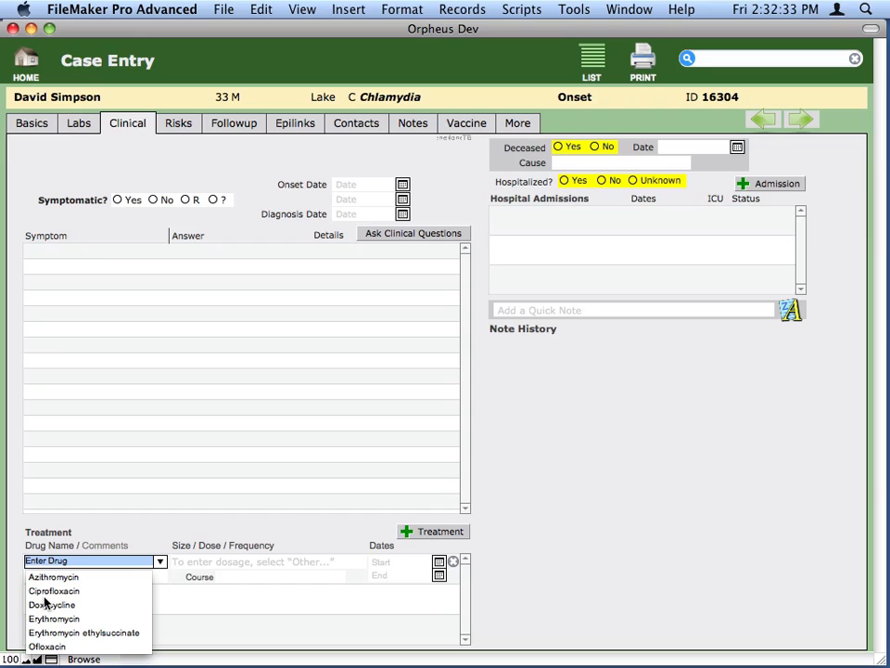
left_click(66, 578)
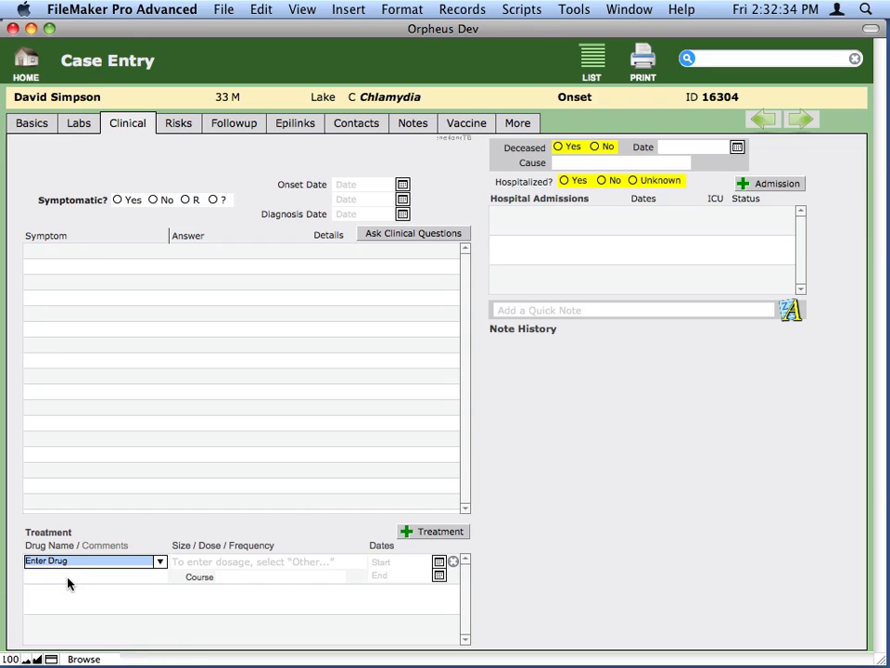
- Enter 800 mg as the Azithromycin dosage using the Other option and return to the case basics
left_click(320, 565)
left_click(289, 566)
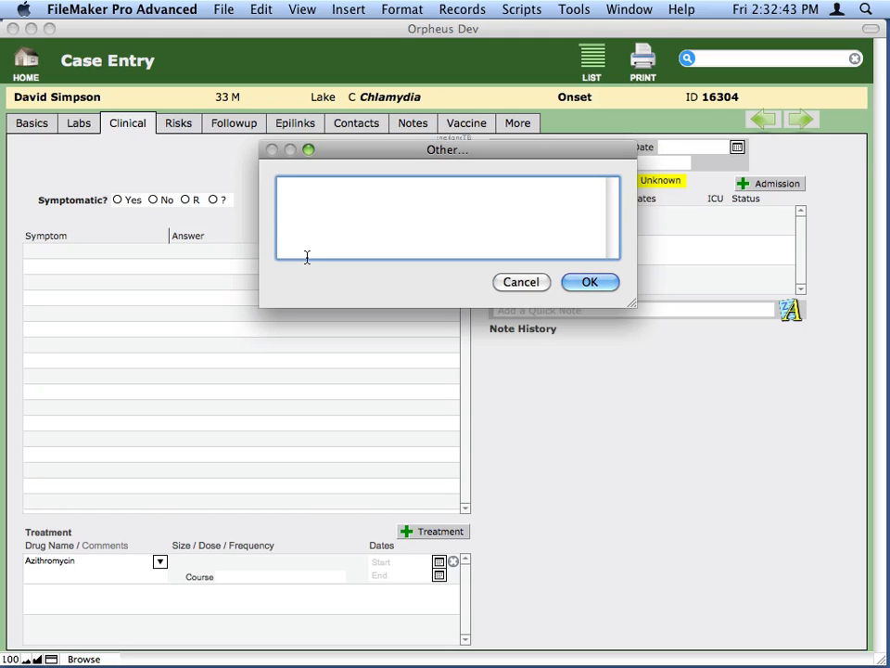
type("800 mg")
left_click(588, 282)
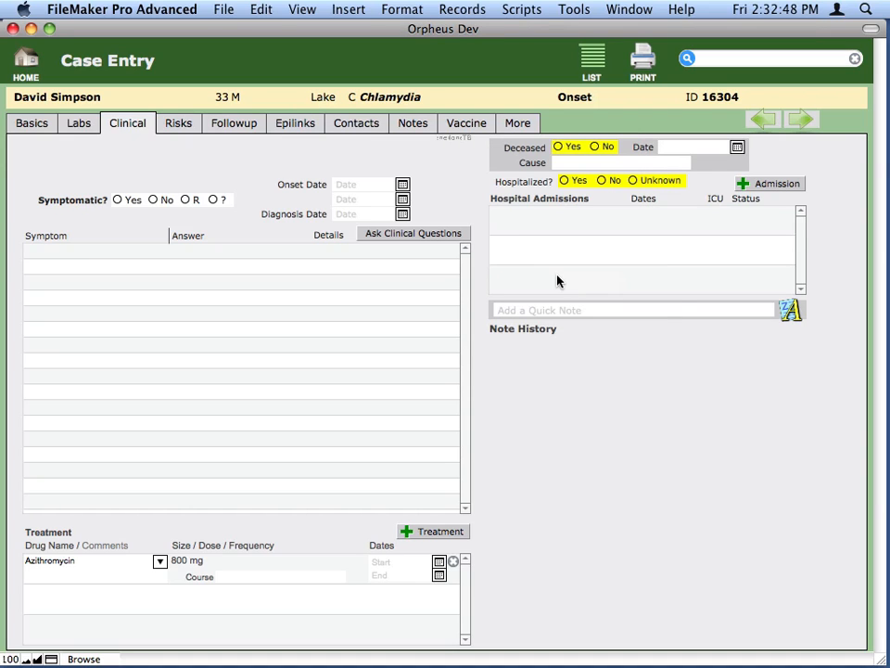
left_click(40, 122)
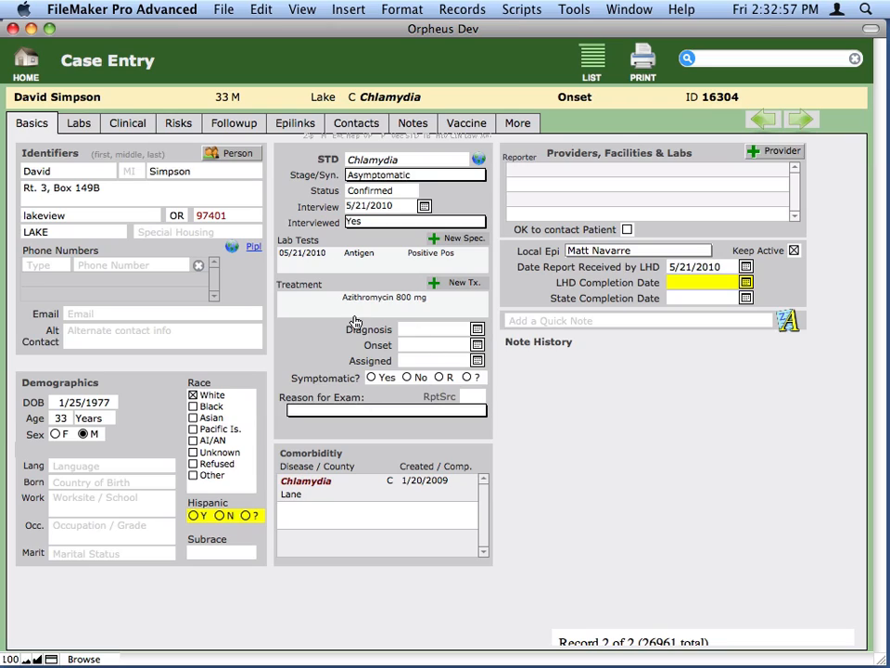
- Set the case's onset date to 5/21/2010
left_click(447, 345)
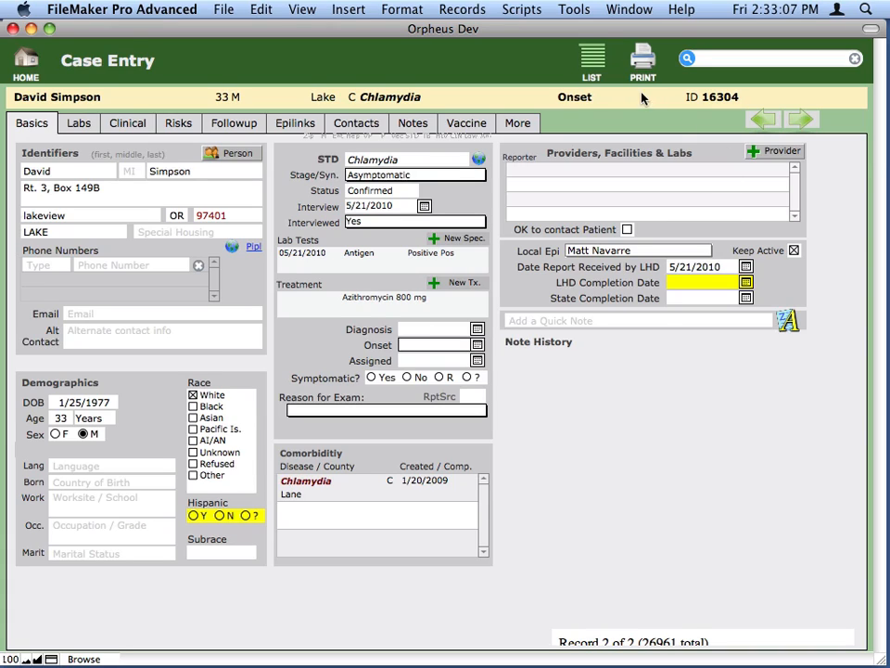
key("super+minus")
left_click(525, 380)
- Mark the case as symptomatic with Yes and set the reason for exam to Symptomatic
left_click(371, 377)
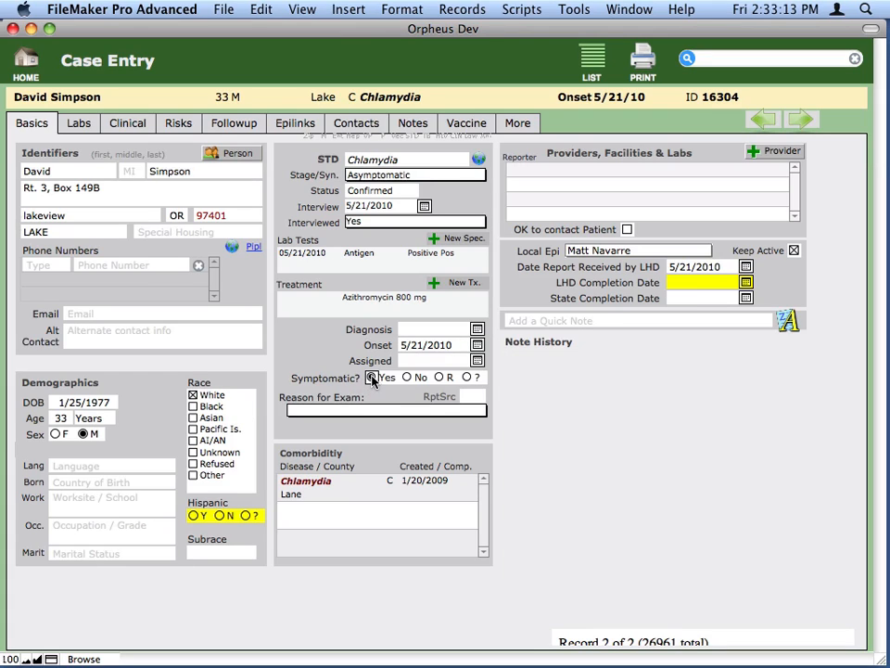
left_click(378, 410)
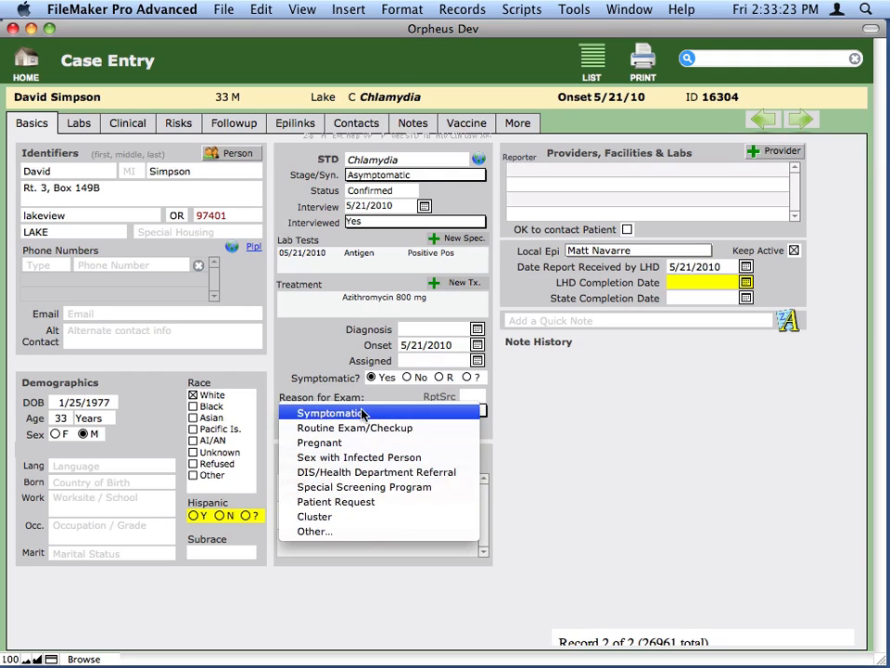
left_click(361, 412)
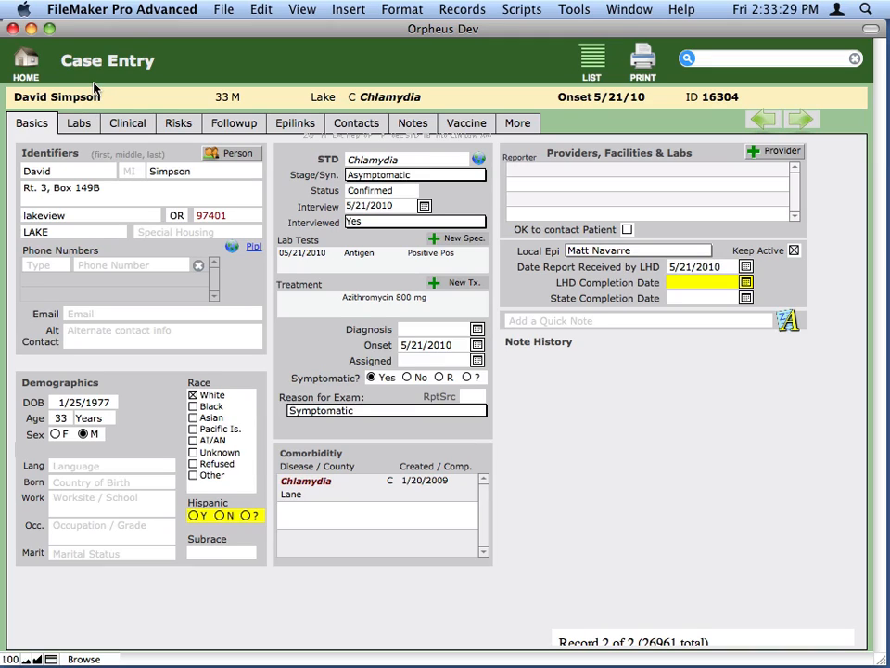
- Start a new contact for the case and enter the contact's last and first name
left_click(362, 124)
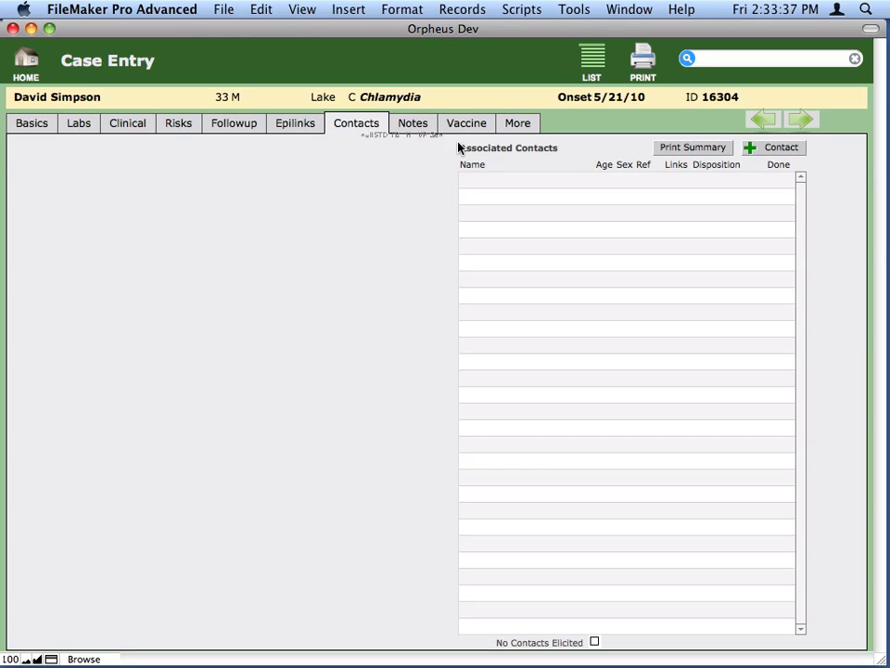
left_click(772, 150)
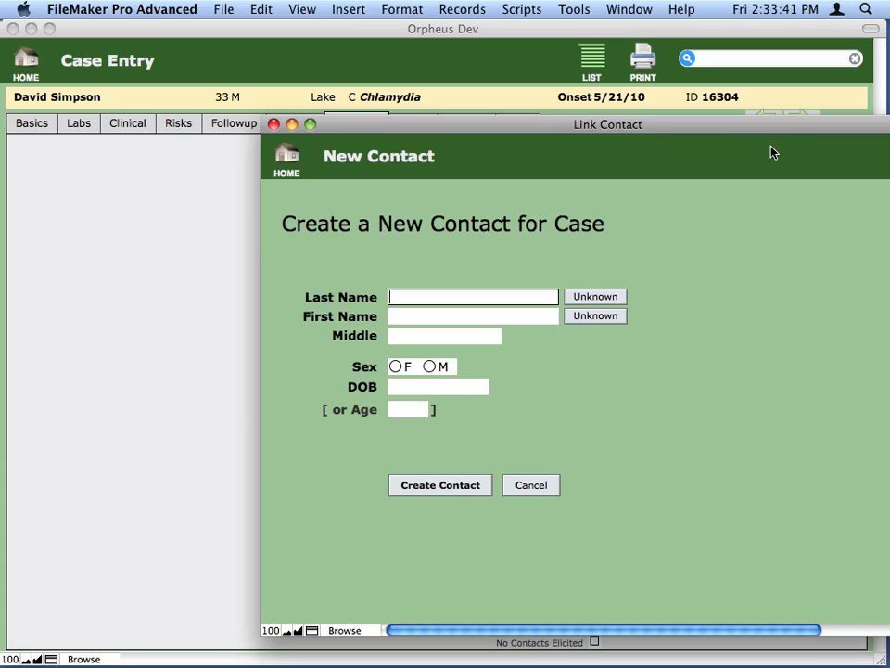
key("Tab")
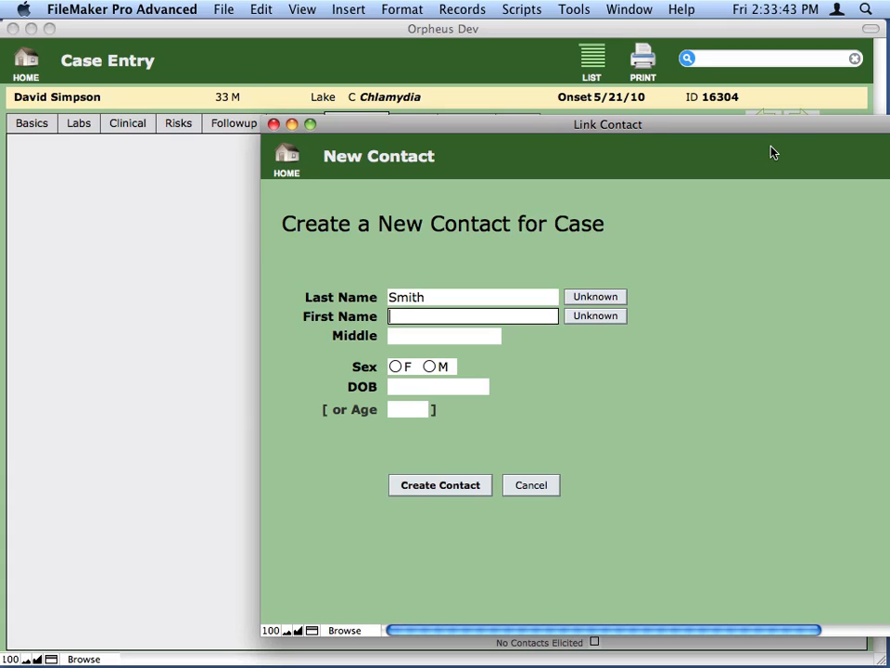
key("Tab")
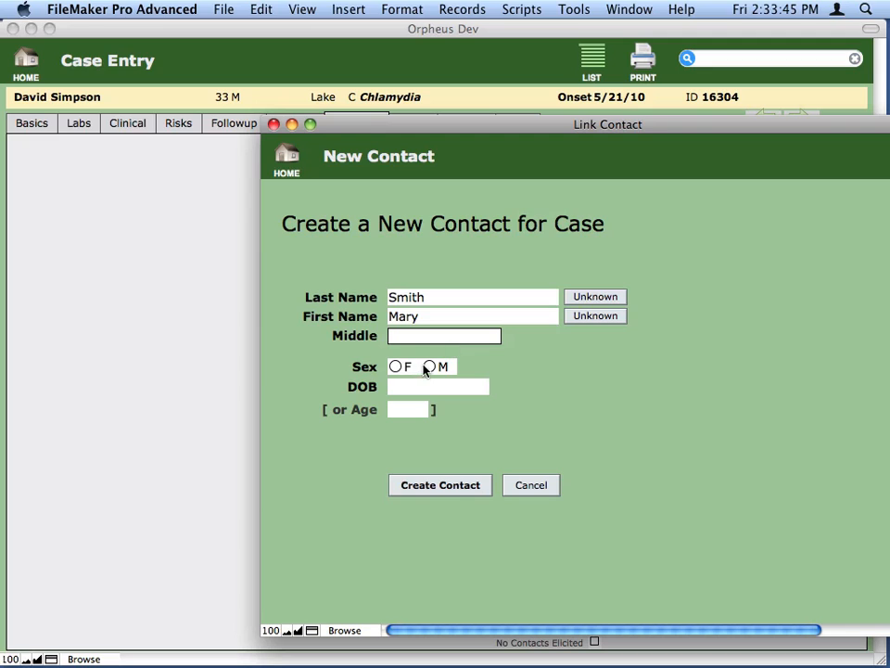
- Complete the contact with sex F and the date of birth, and link the first possible match to the case
left_click(397, 366)
left_click(408, 390)
type("1.1")
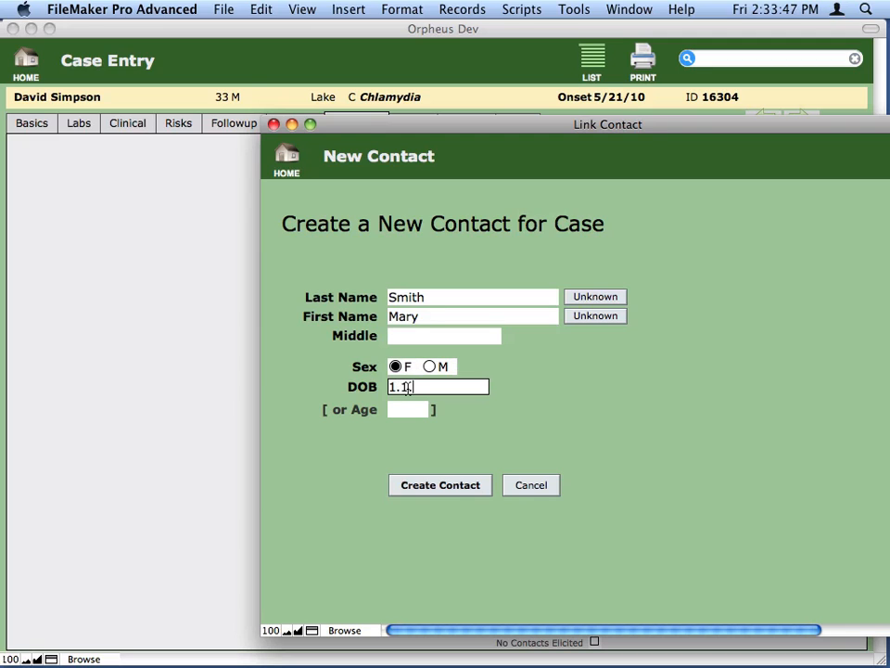
type("990")
key("Tab")
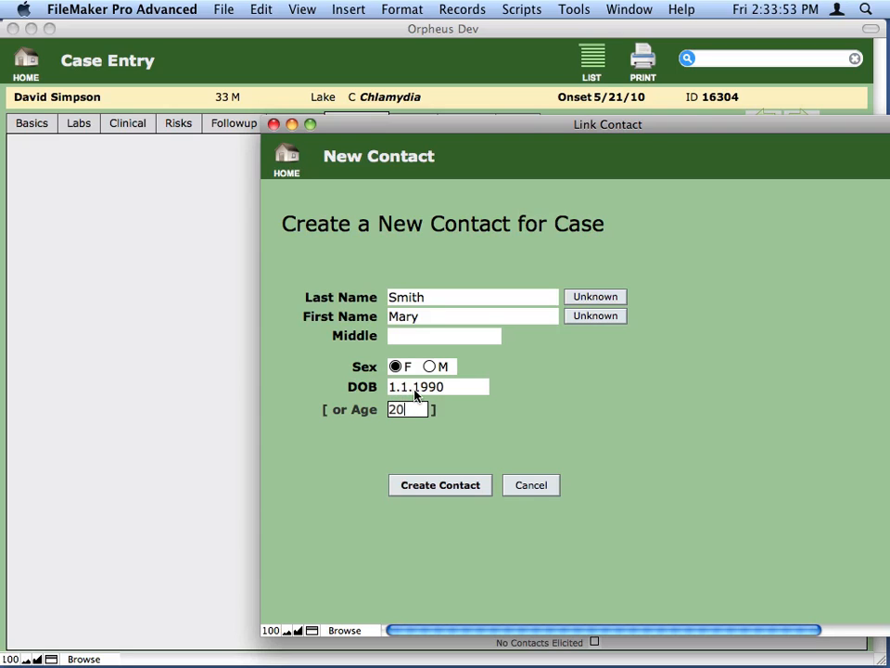
left_click(451, 489)
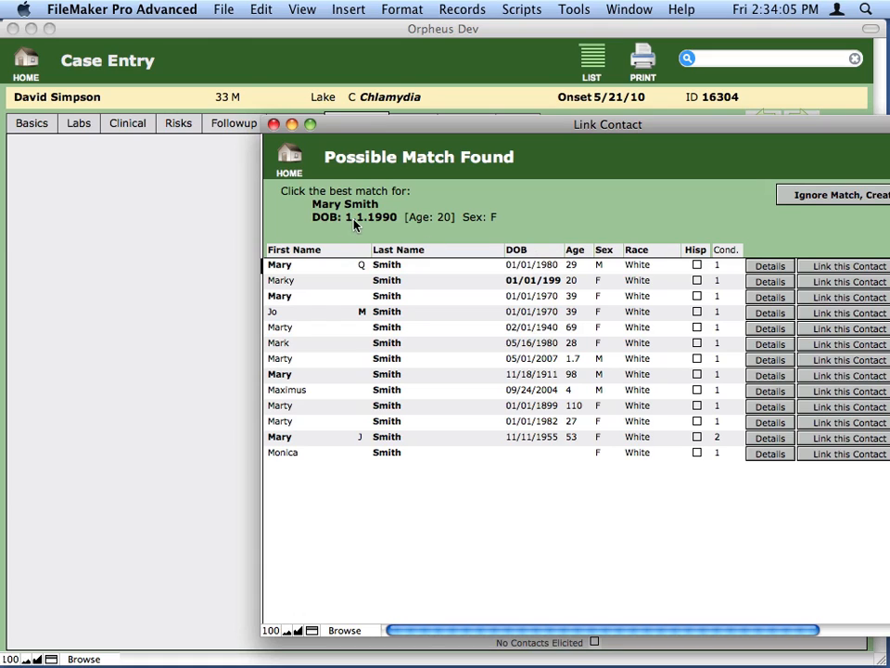
left_click(846, 266)
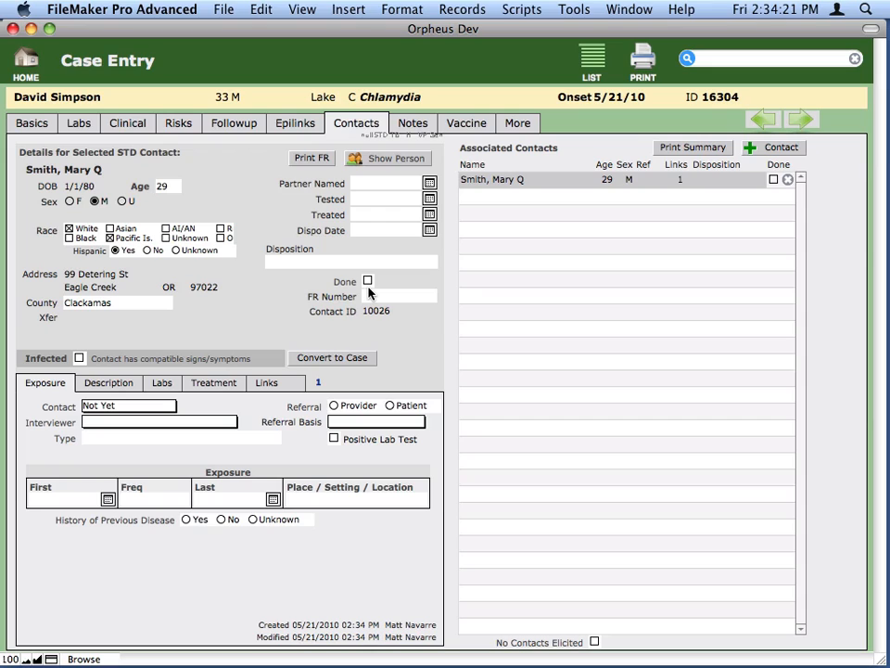
- Set the linked contact's Partner Named date to 5/1/2010 and both the Tested and Treated dates to 5/2/2010
left_click(376, 183)
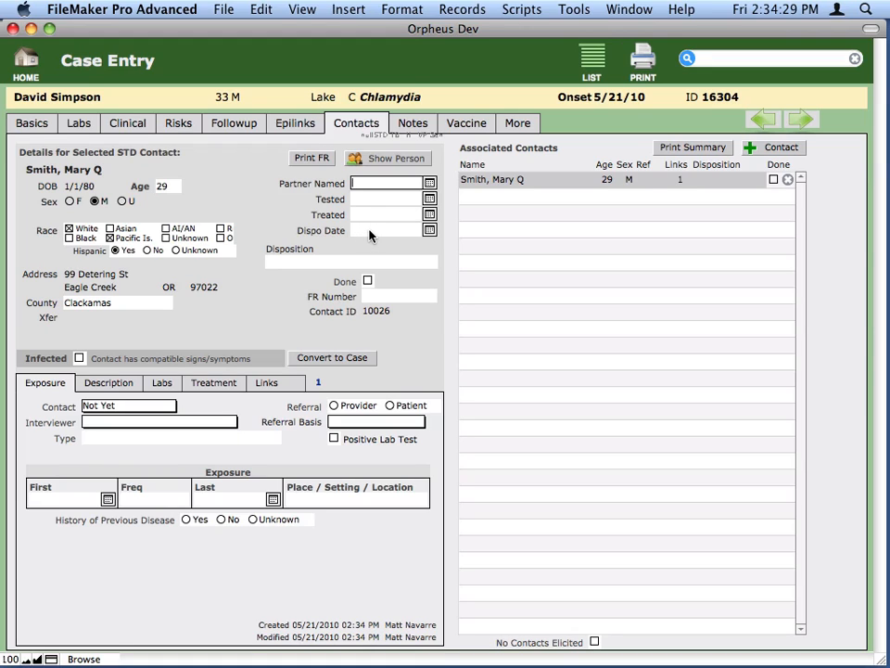
type("5/1/2010")
left_click(377, 198)
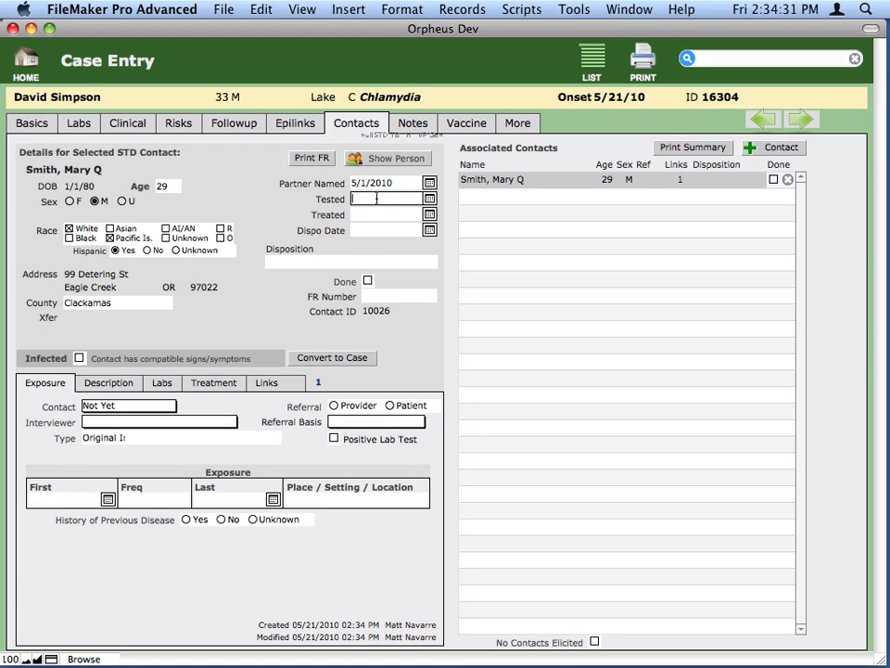
type("5/2/2010")
left_click(377, 215)
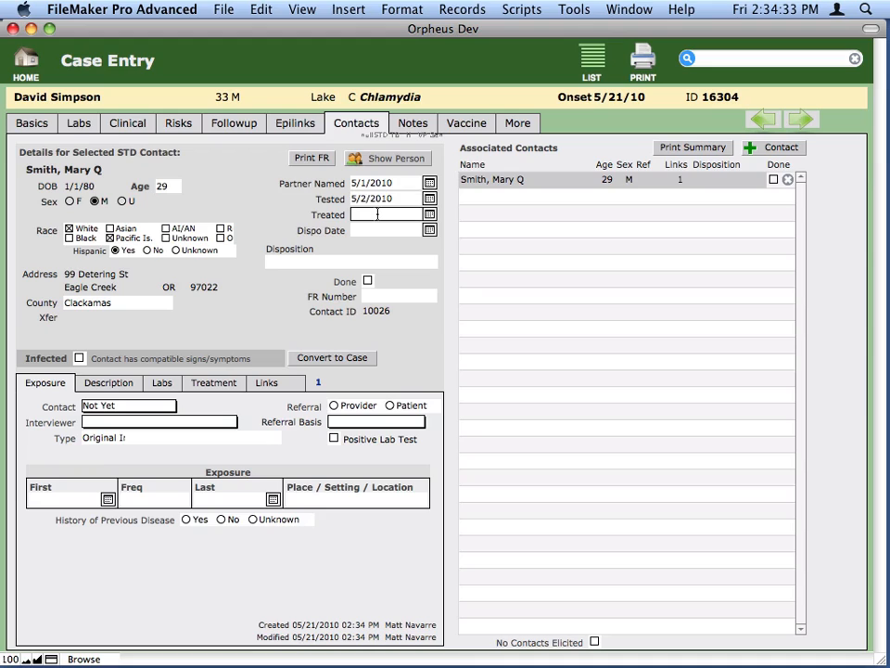
type("5/2")
- Set the contact's disposition to A - Preventive Treatment with a disposition date of 5/2/2010
left_click(332, 260)
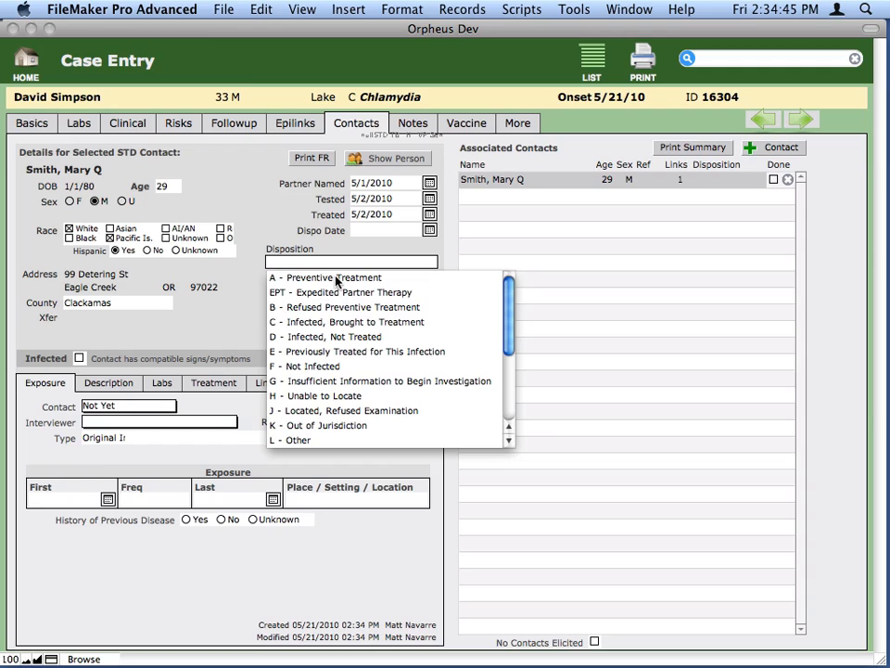
key("Escape")
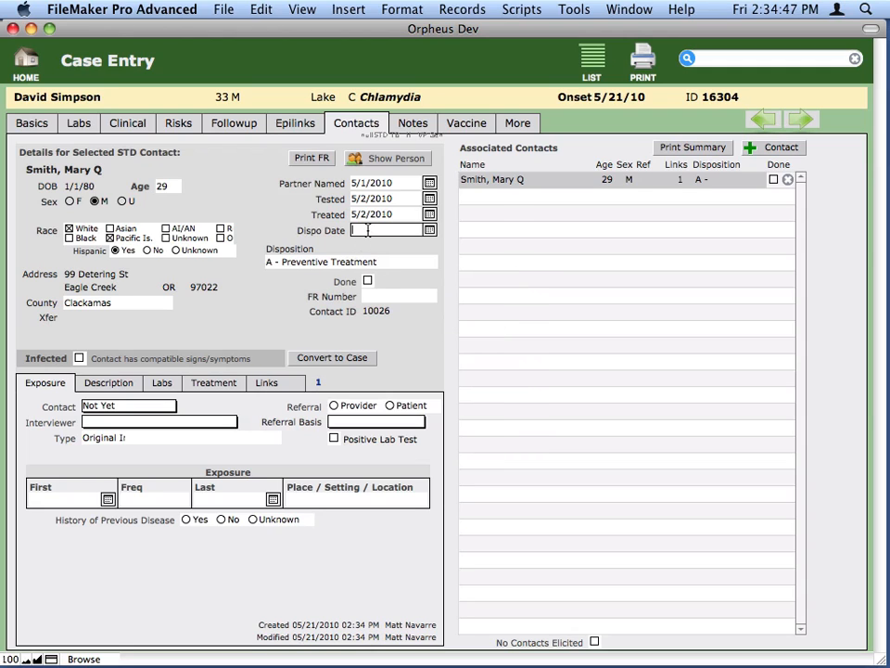
left_click(367, 230)
type("5/2")
- Start a second contact for the case with an unknown last name and enter the contact's first name
left_click(768, 148)
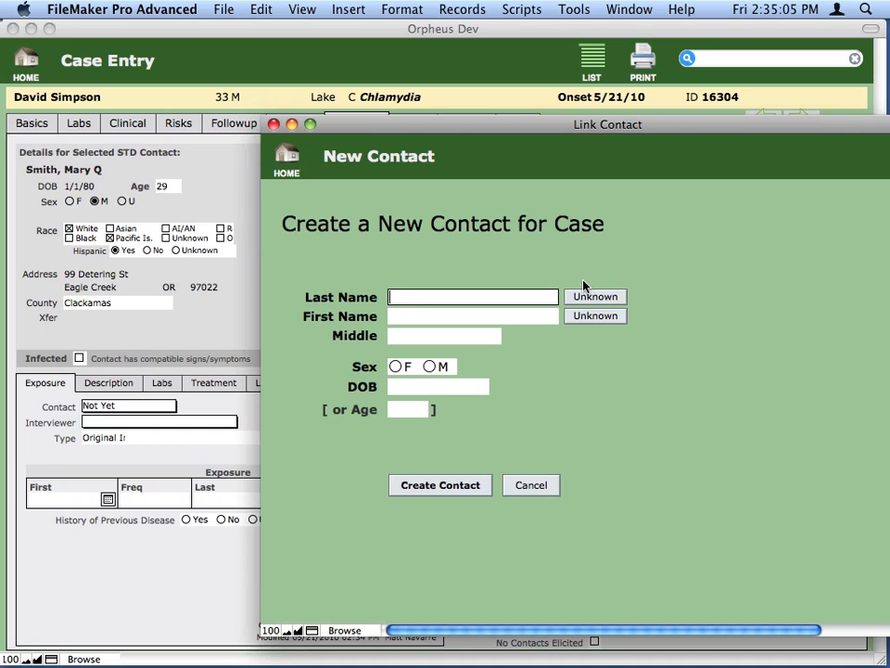
left_click(614, 298)
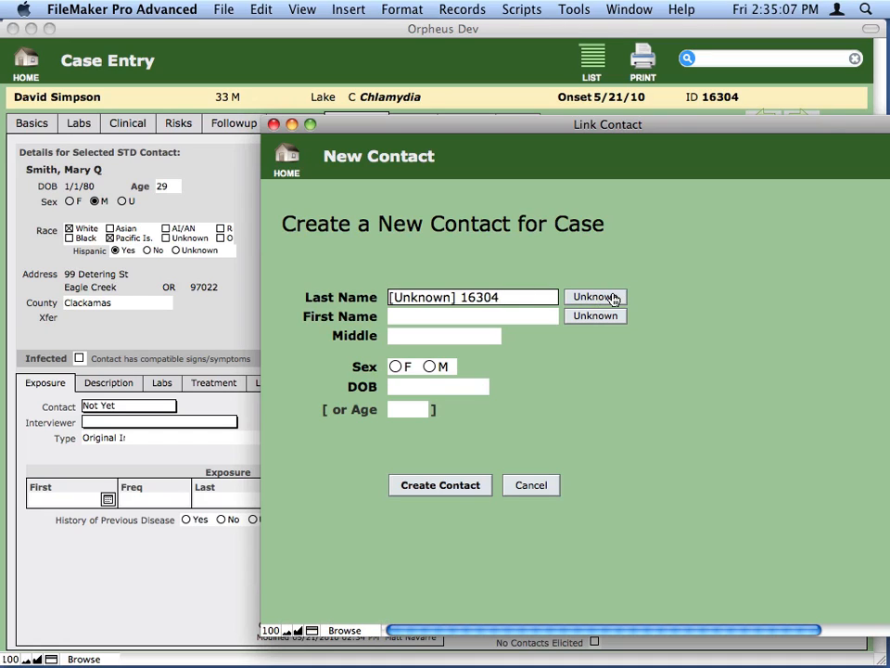
left_click(549, 319)
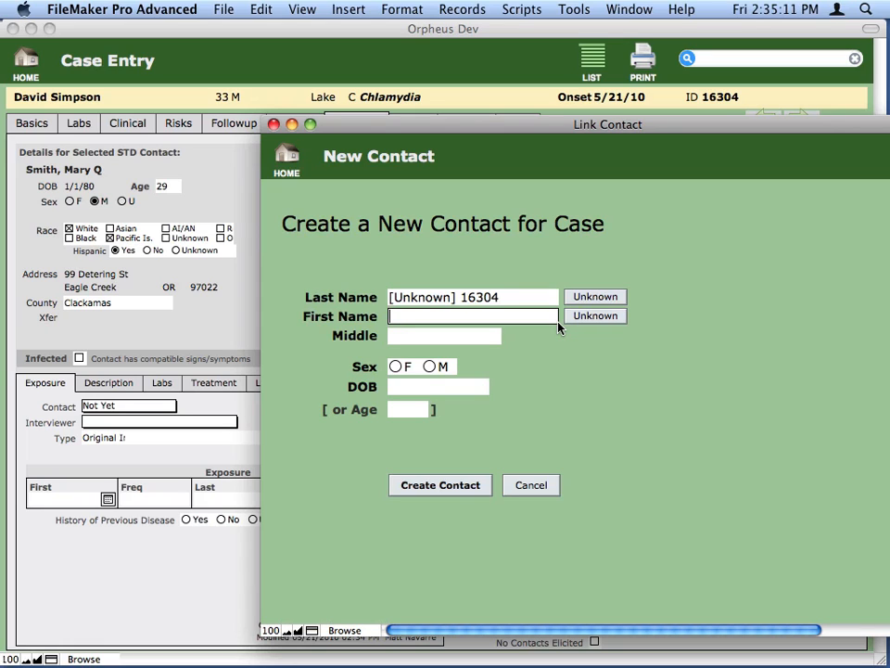
type("Josephine")
key("Tab")
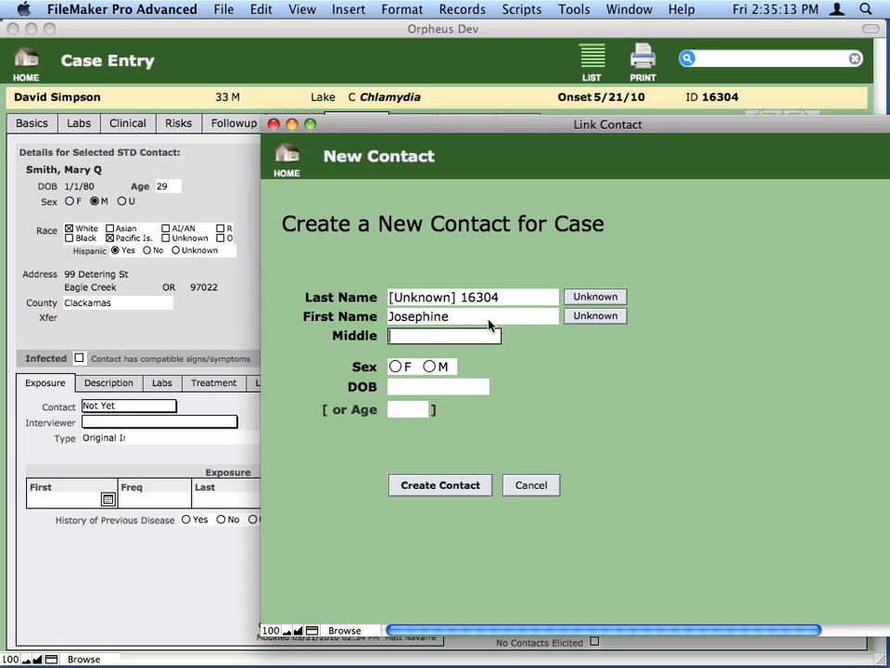
- Set the second contact's sex to F and age to 23, and create the contact ignoring the possible match
left_click(397, 366)
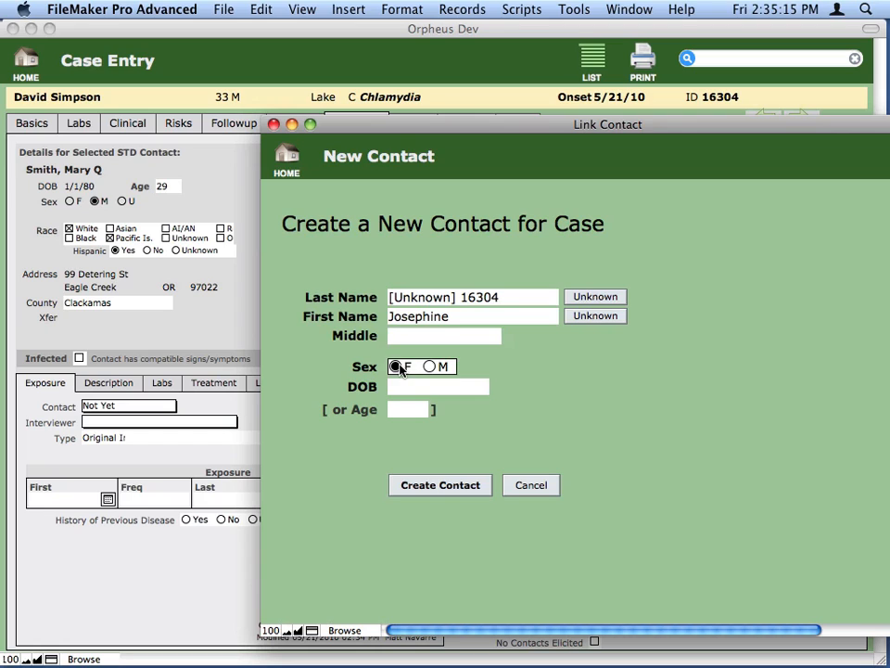
left_click(413, 388)
left_click(408, 409)
type("23")
left_click(449, 491)
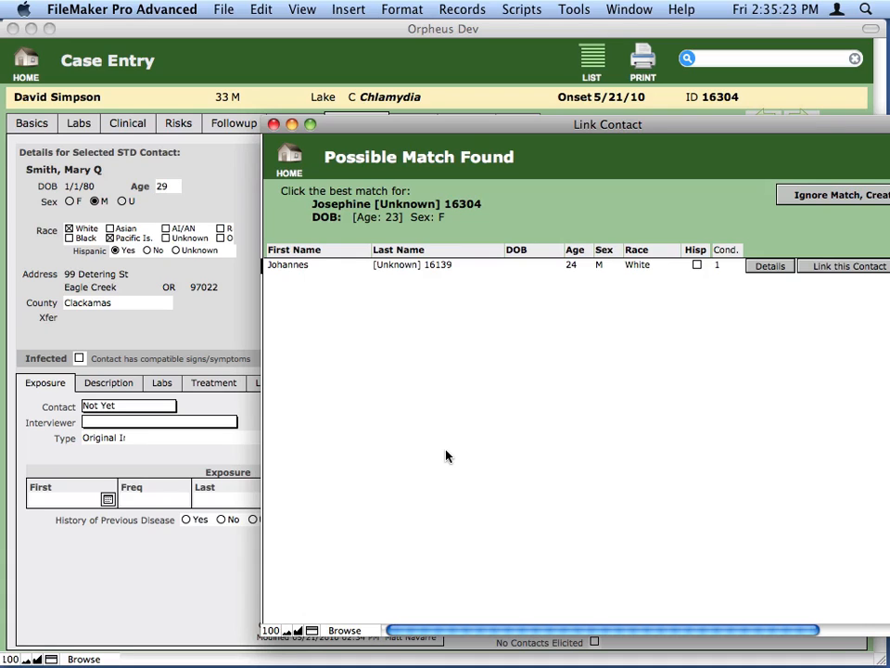
left_click(817, 196)
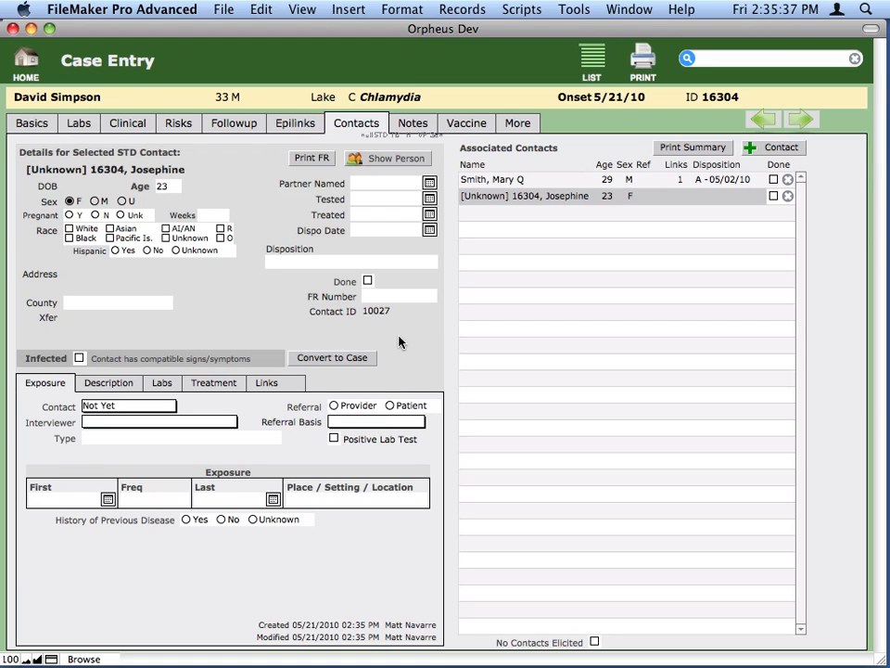
- Describe the second contact's appearance with height 5' to 5'6", hair Brown and complexion Fair
left_click(118, 384)
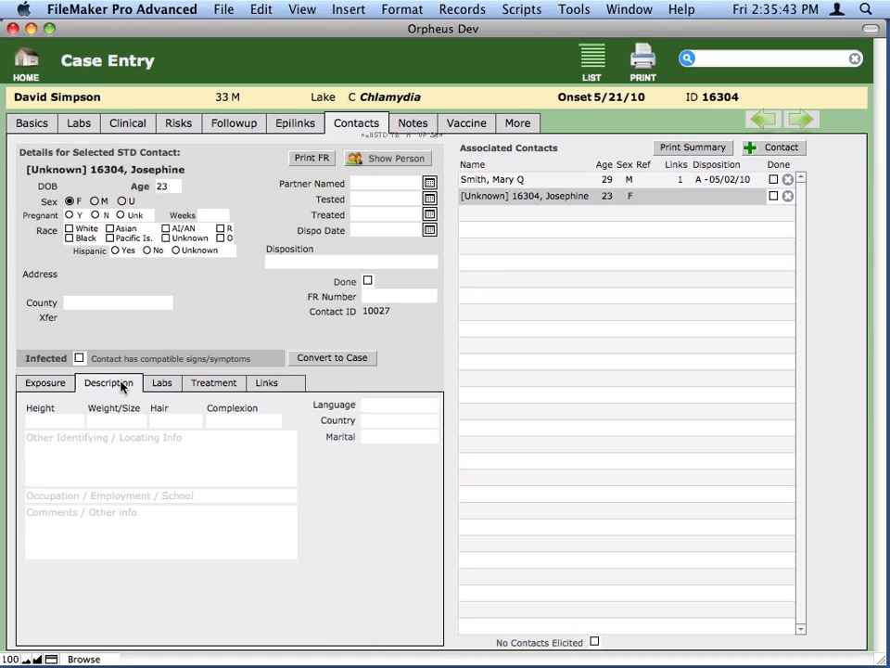
left_click(29, 421)
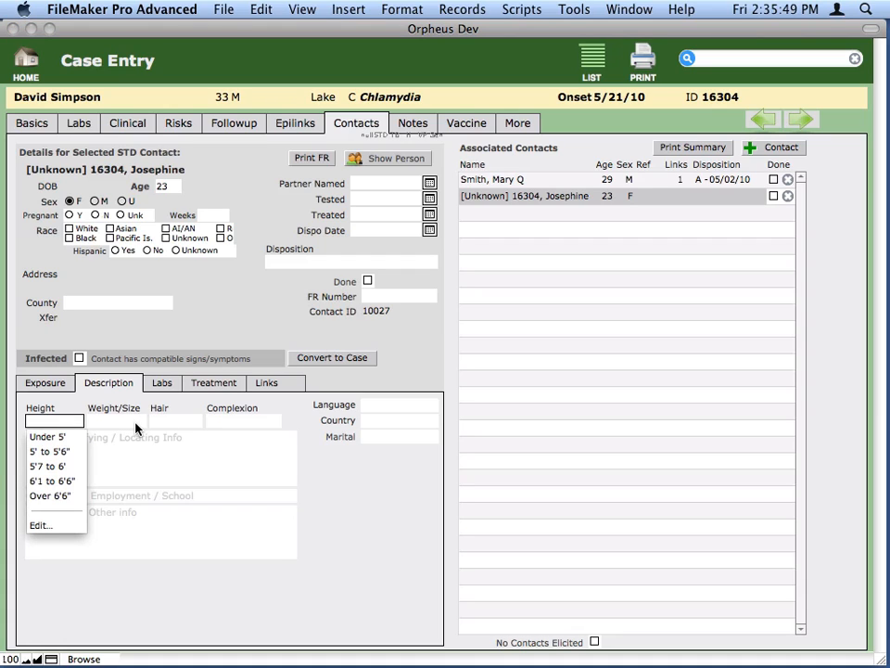
left_click(64, 450)
left_click(121, 424)
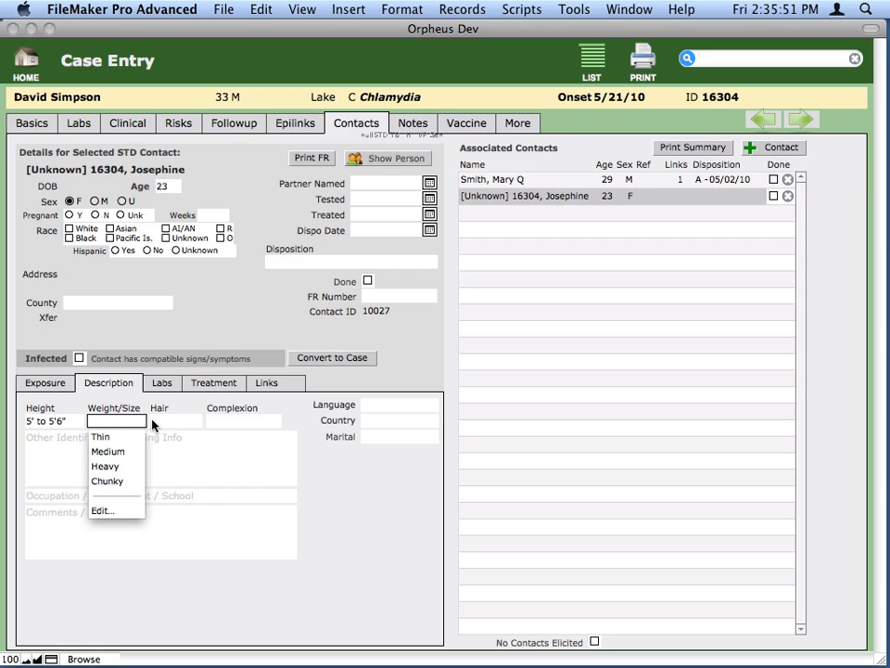
left_click(174, 424)
left_click(177, 426)
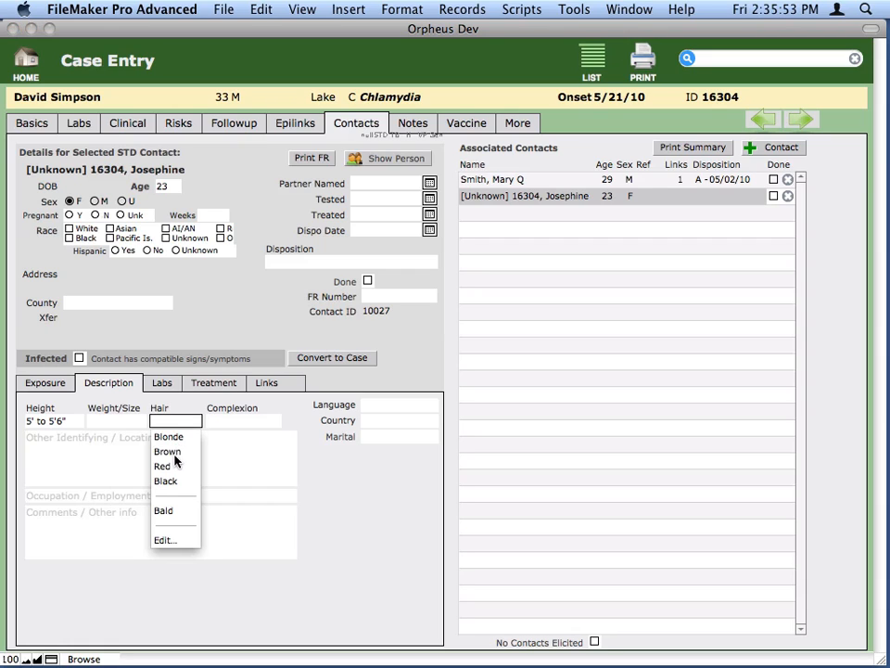
left_click(177, 452)
left_click(239, 420)
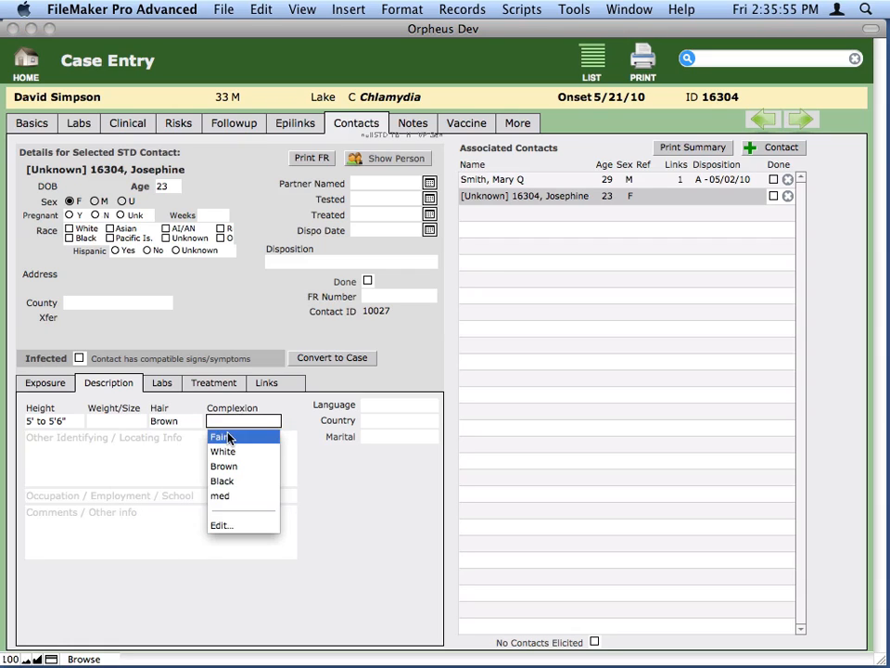
left_click(232, 436)
- Enter "Has tattoo on right arm of butterfly. Met at Joe's bar." as the contact's other identifying and locating information
left_click(228, 435)
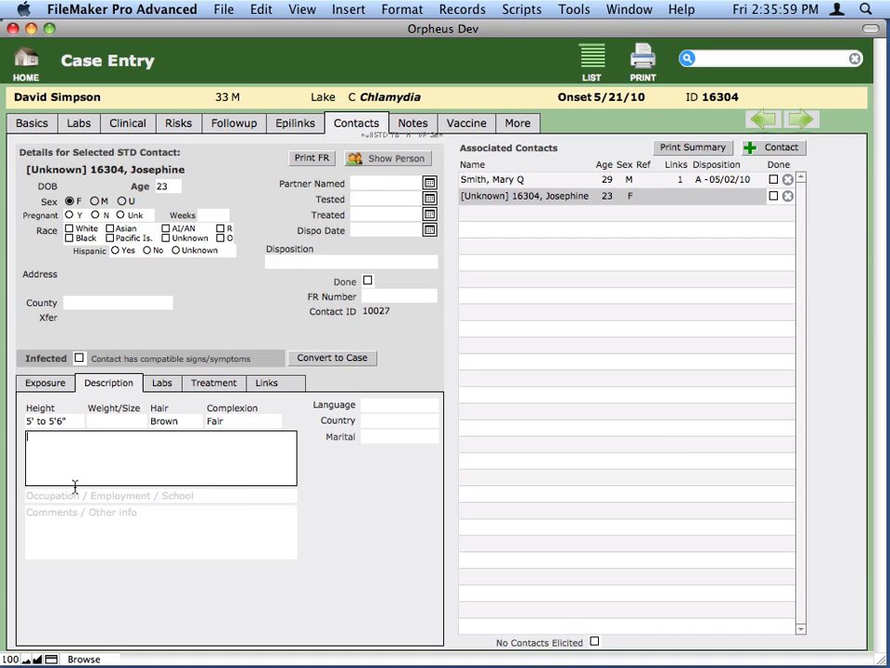
type("Hass t")
key("BackSpace")
key("BackSpace")
key("BackSpace")
type("tattoo on")
type(" right")
type(" arm of bu")
type("tterfly")
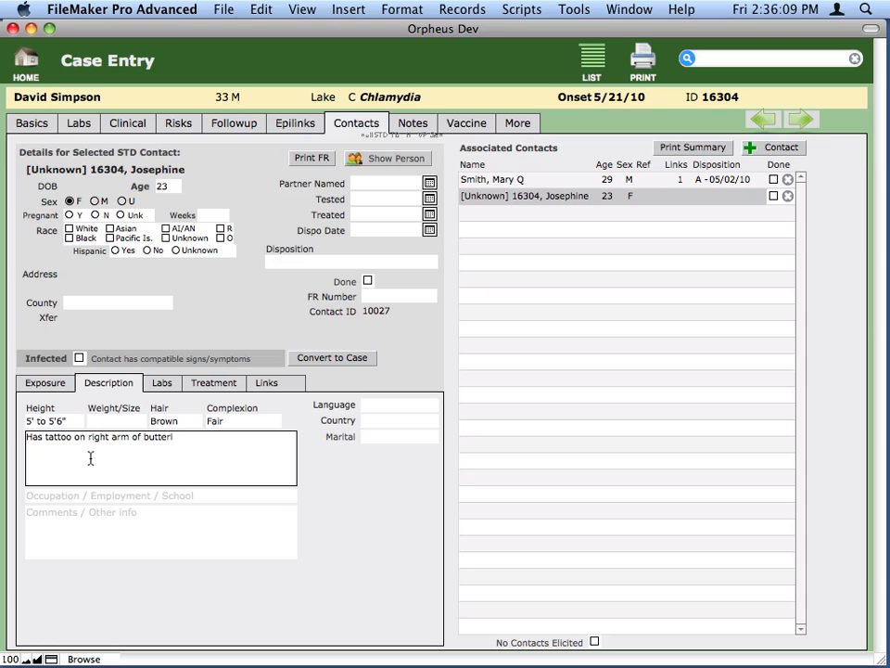
type(". Met at Joe's bar")
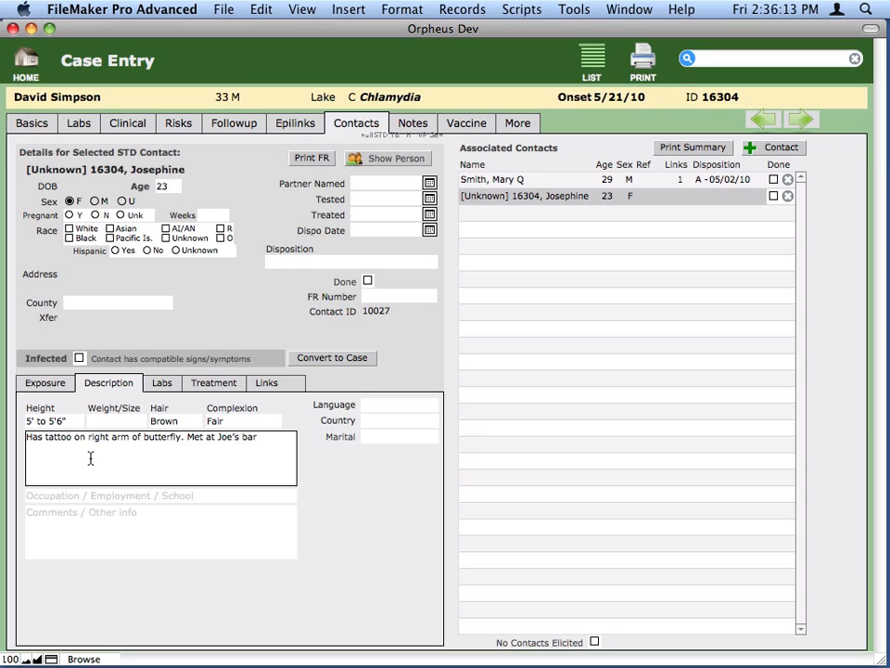
type(".")
left_click(317, 484)
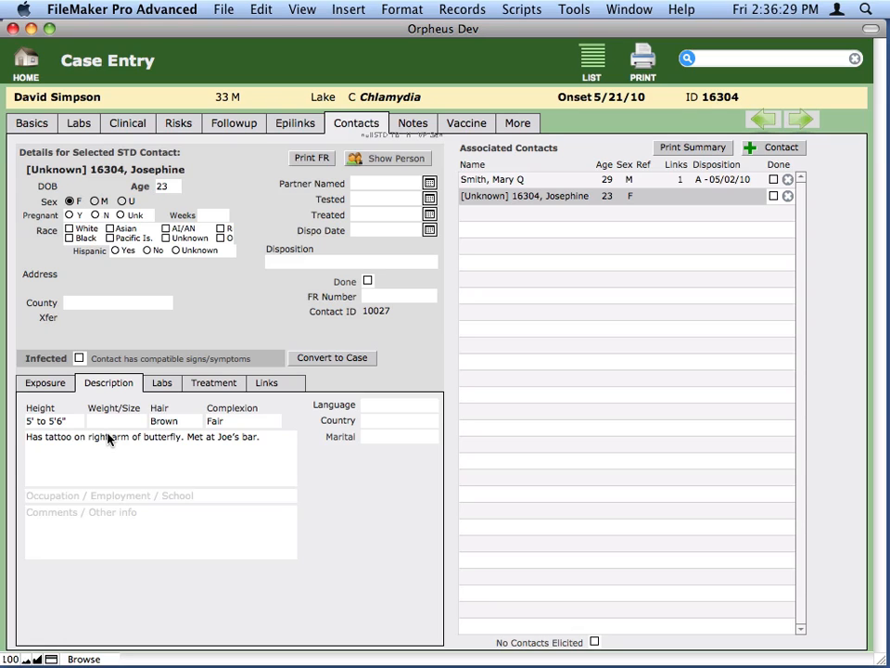
- Set the second contact's county to Harney and save the change
left_click(18, 124)
left_click(121, 304)
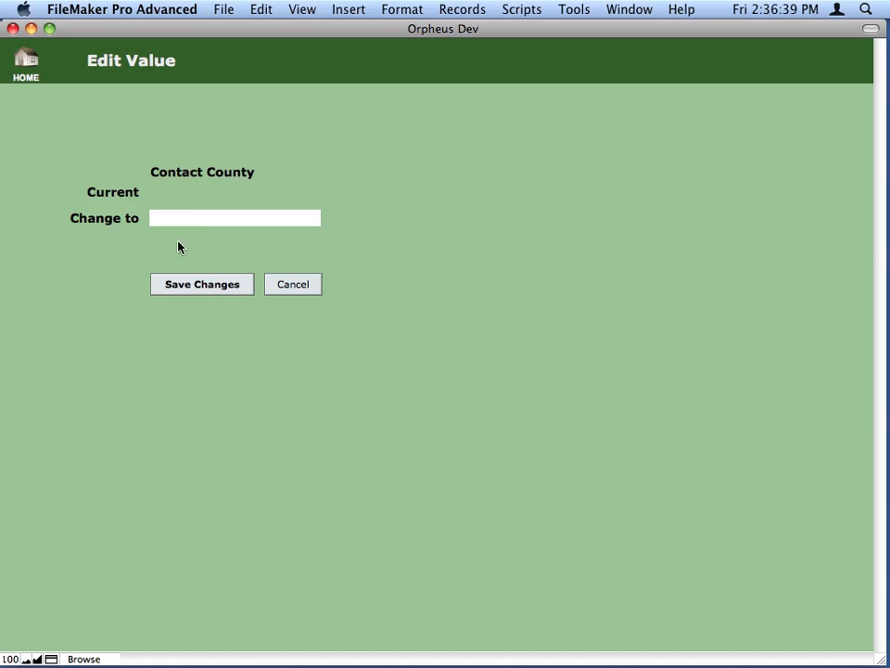
left_click(197, 219)
key("h")
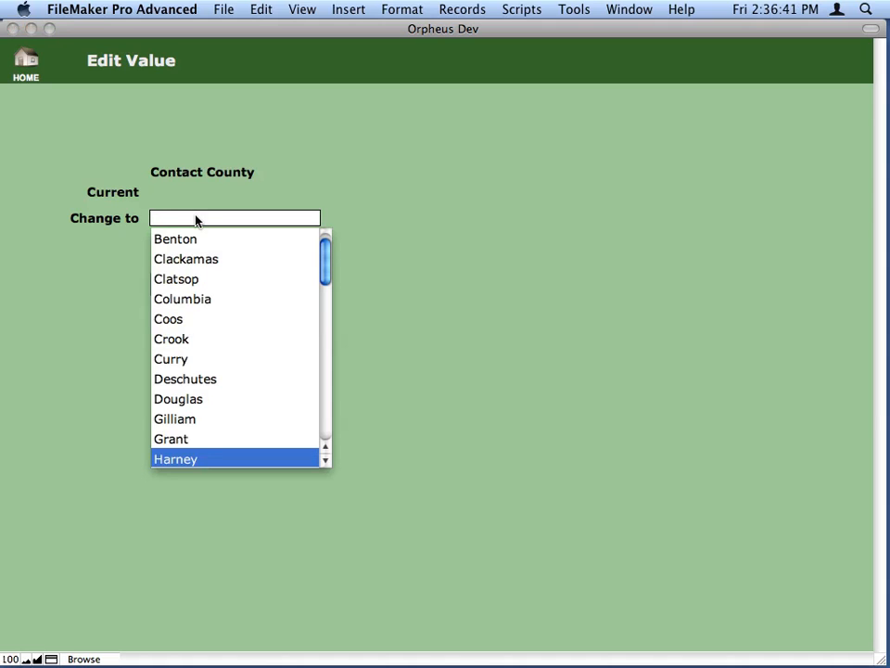
key("Return")
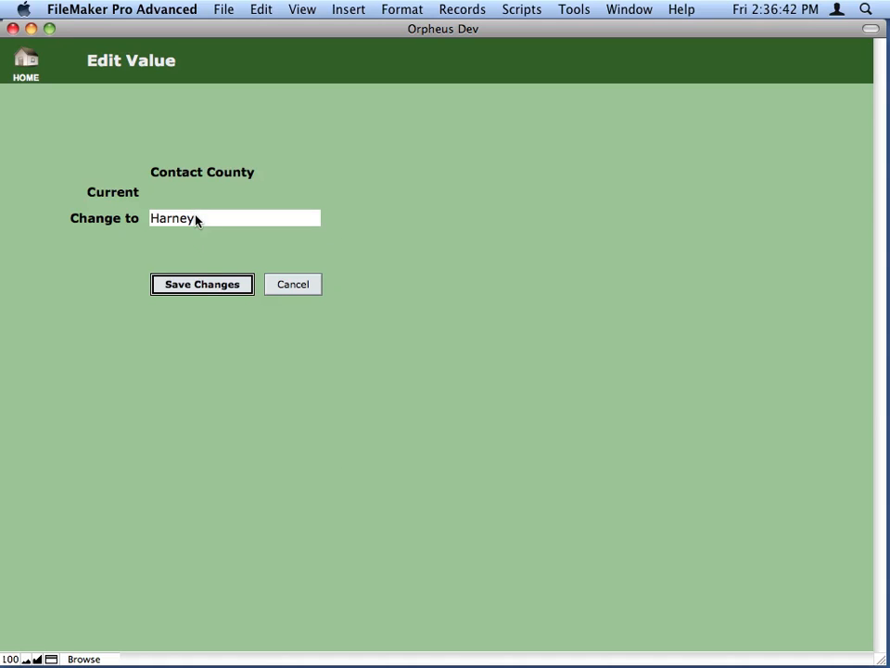
left_click(213, 287)
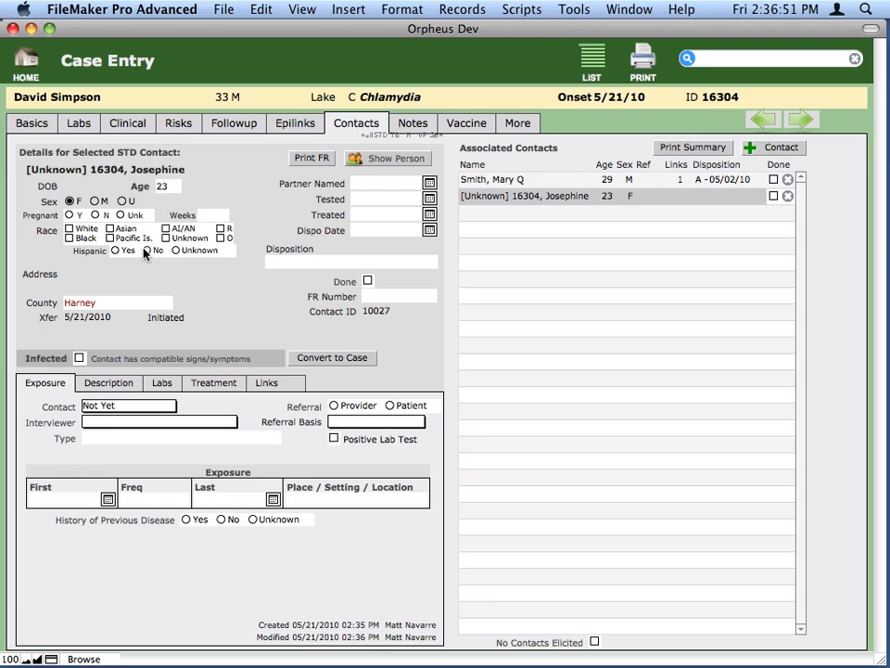
- Return to the home screen and switch to the LHD Menu layout
left_click(25, 59)
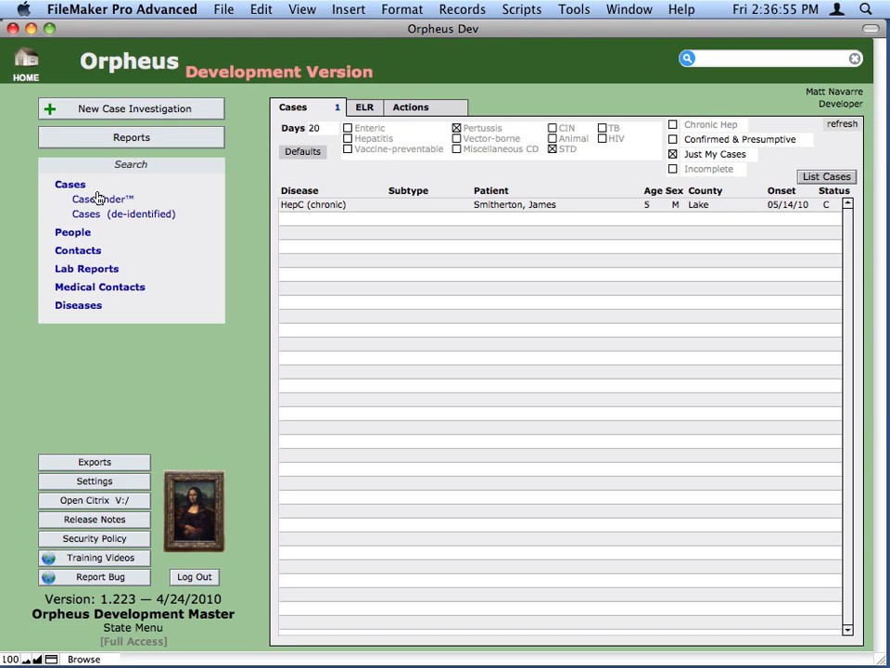
left_click(870, 29)
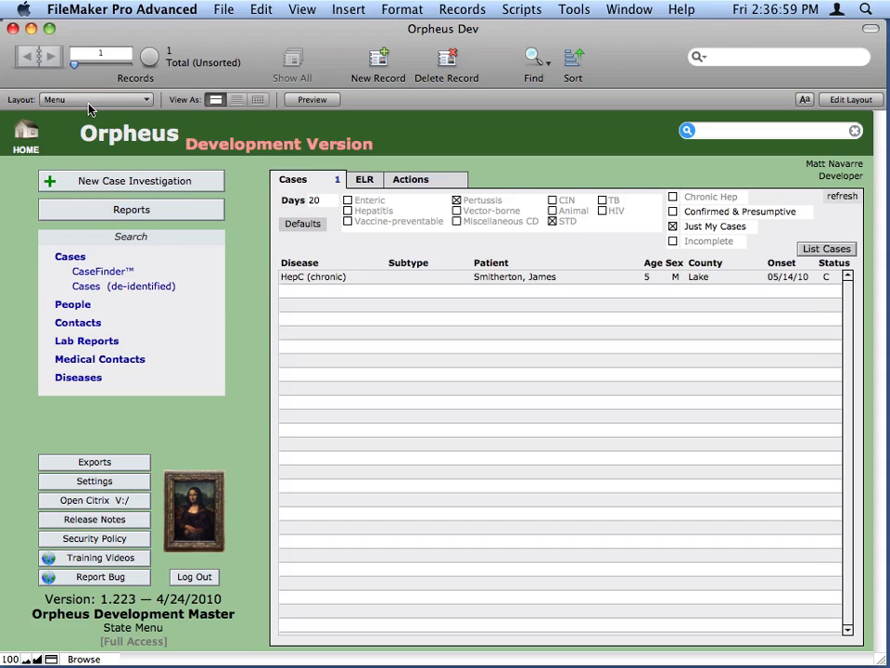
left_click(93, 99)
left_click(97, 132)
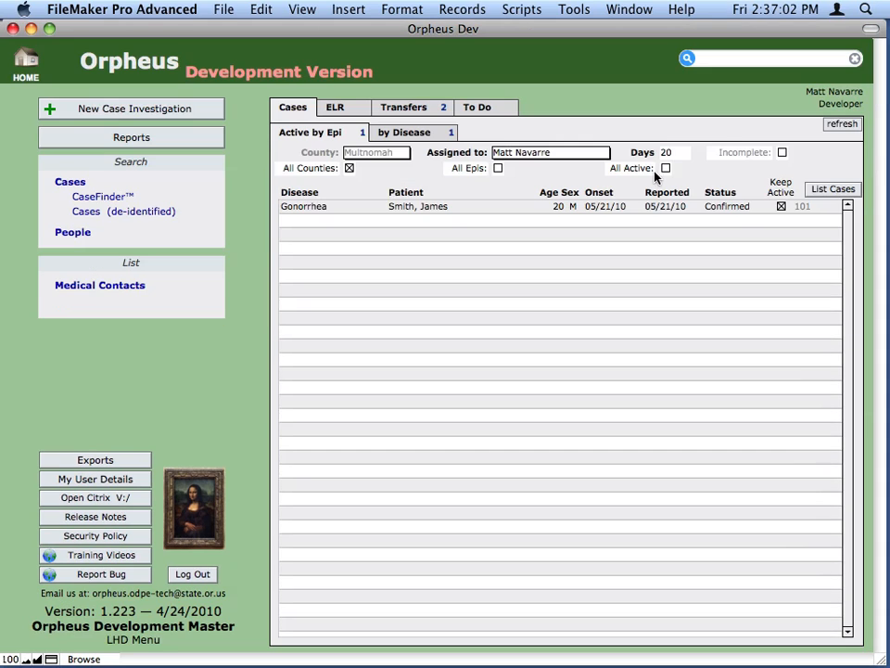
- List the pending contact transfers going to Harney county
left_click(411, 109)
left_click(418, 132)
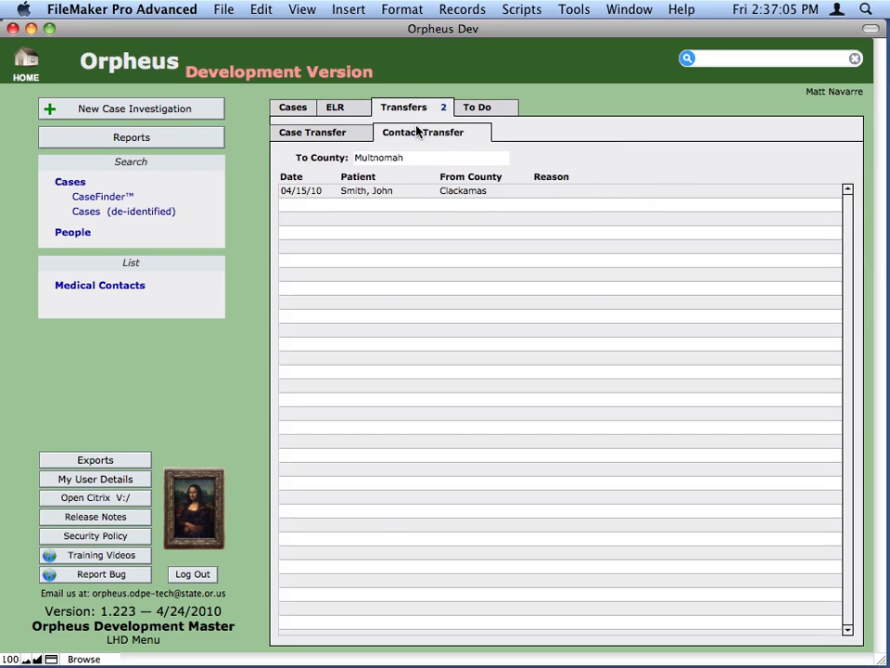
left_click(411, 159)
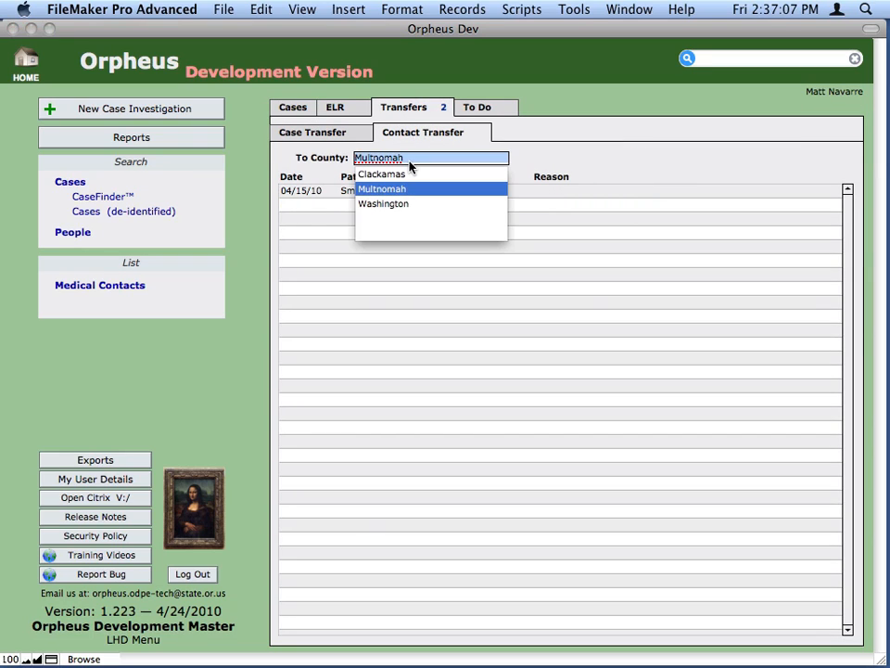
key("BackSpace")
type("Harney")
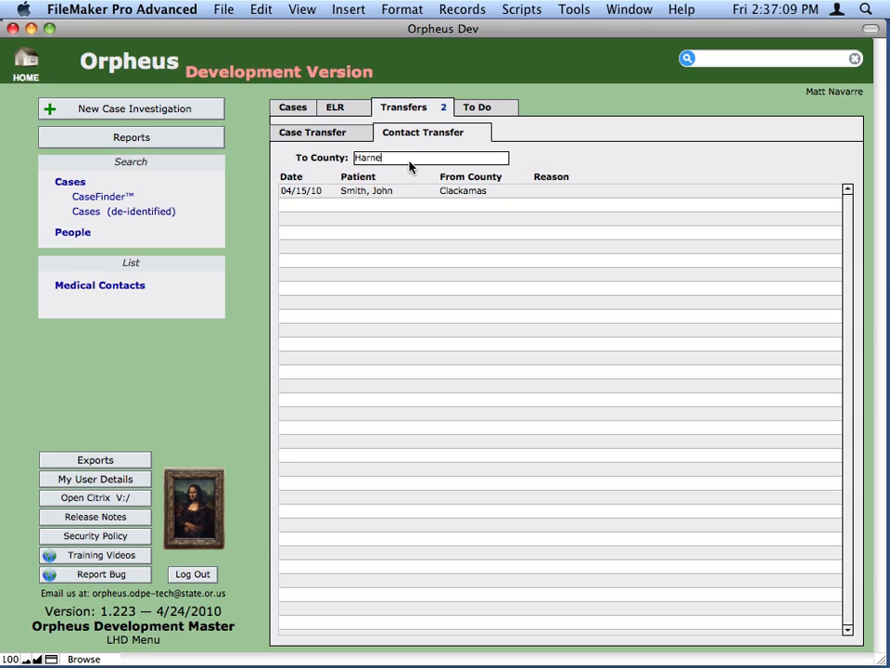
key("Return")
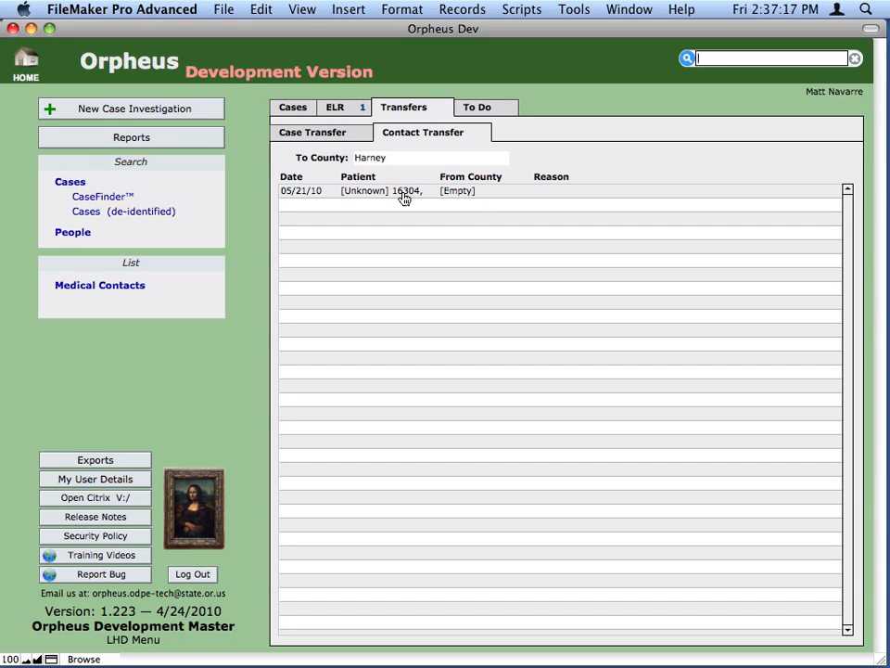
- Open the unknown contact's pending transfer and accept it for Harney County
left_click(404, 196)
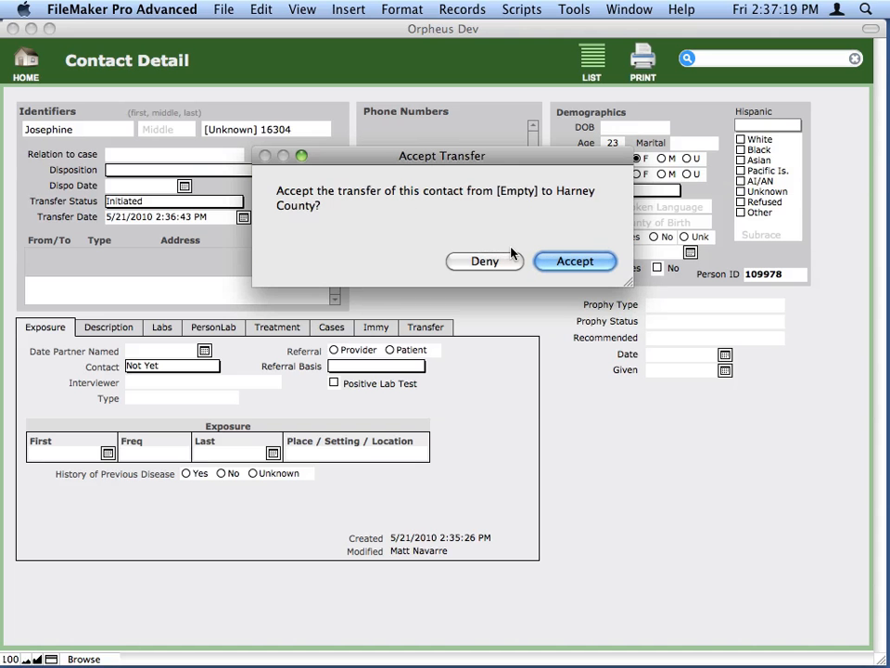
left_click_drag(477, 155, 497, 334)
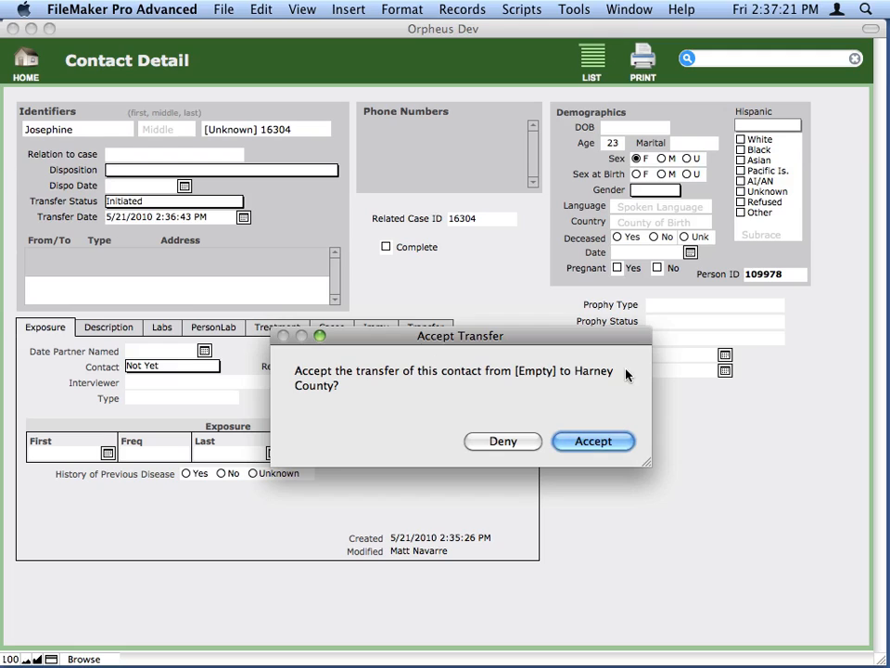
left_click(595, 441)
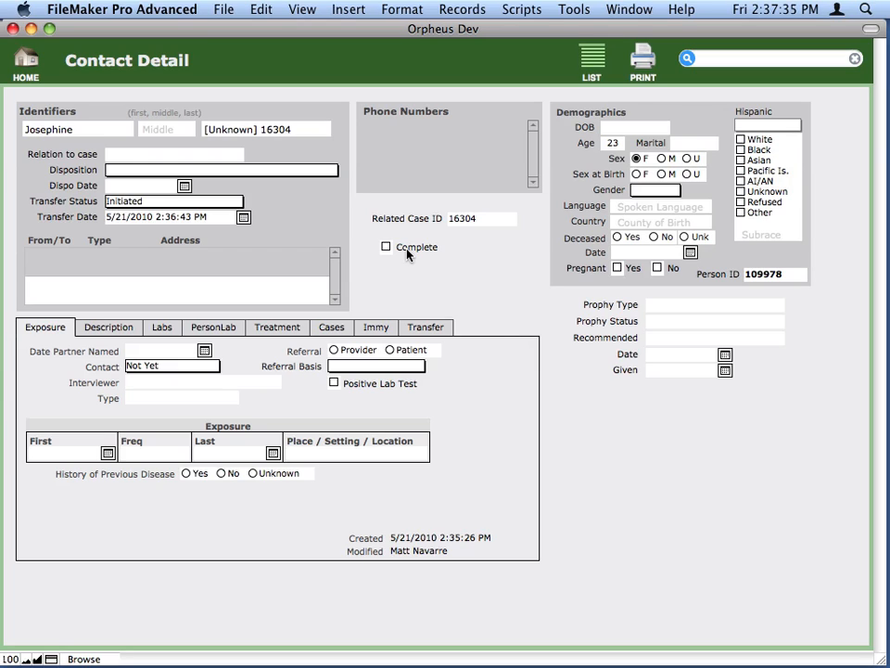
left_click(200, 156)
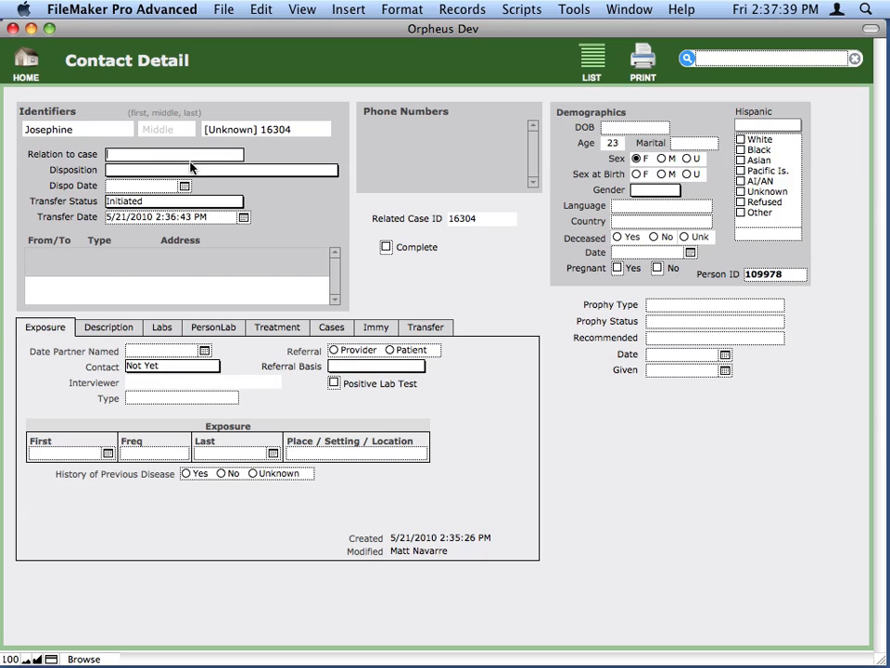
left_click(192, 169)
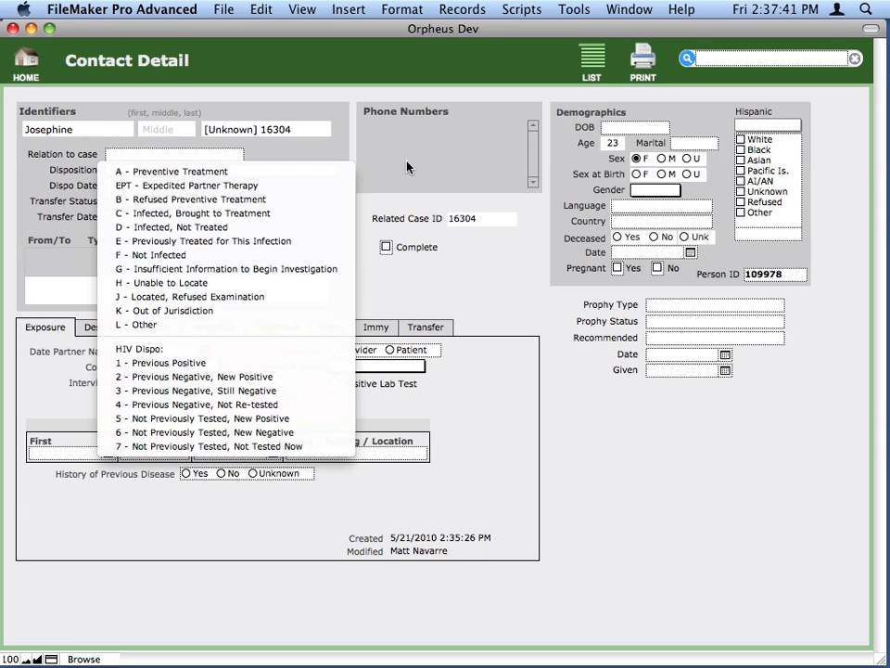
left_click(492, 263)
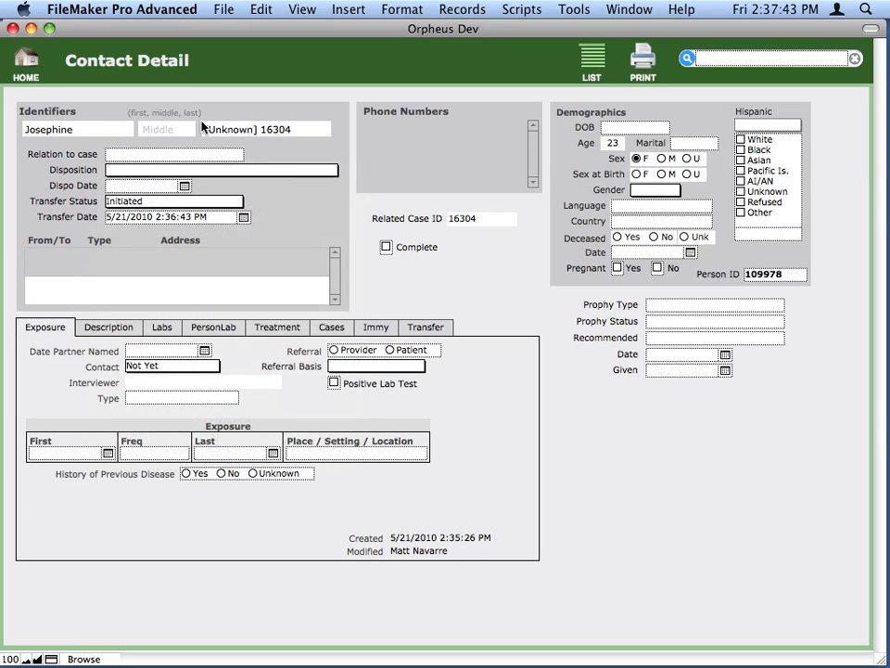
left_click(252, 133)
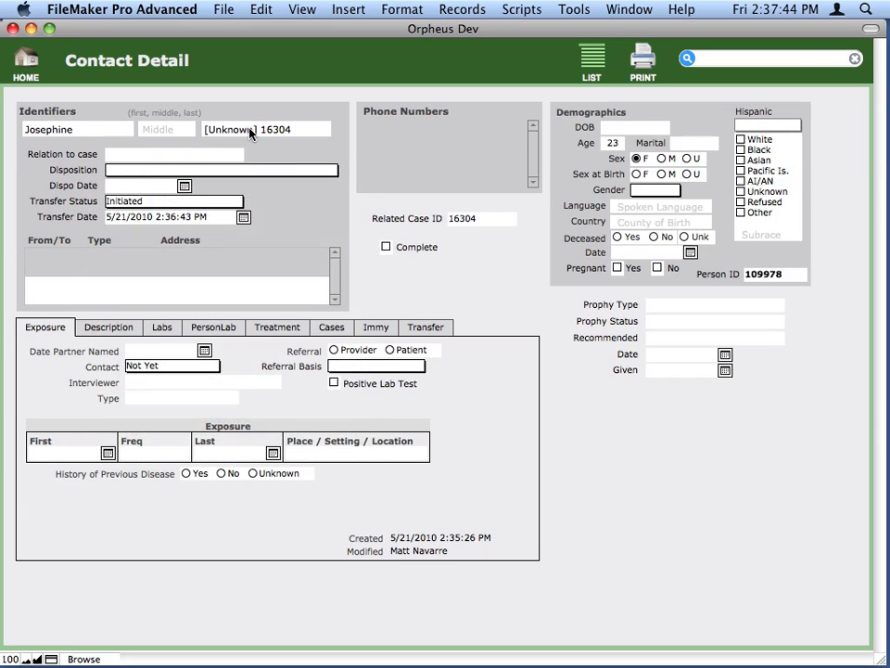
- Set the contact's disposition to A - Preventive Treatment dated 5/21/2010 and its transfer status to Complete
left_click(170, 169)
left_click(139, 171)
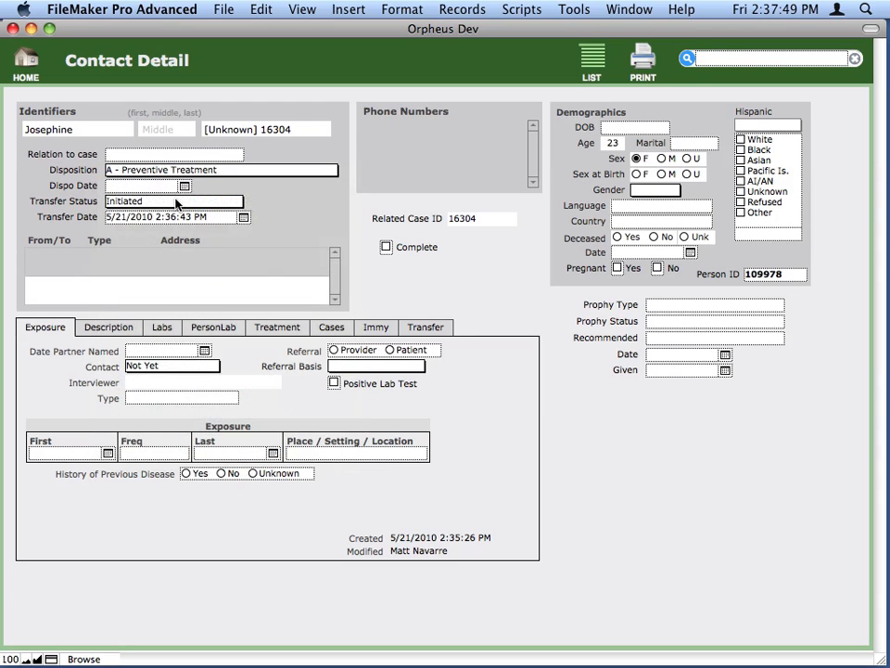
left_click(136, 219)
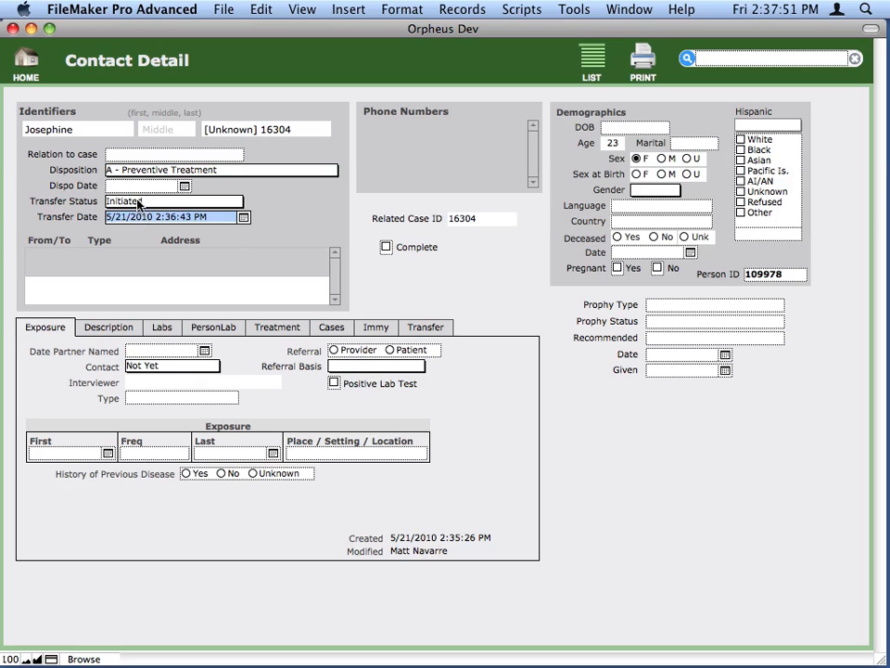
left_click(143, 200)
left_click(135, 217)
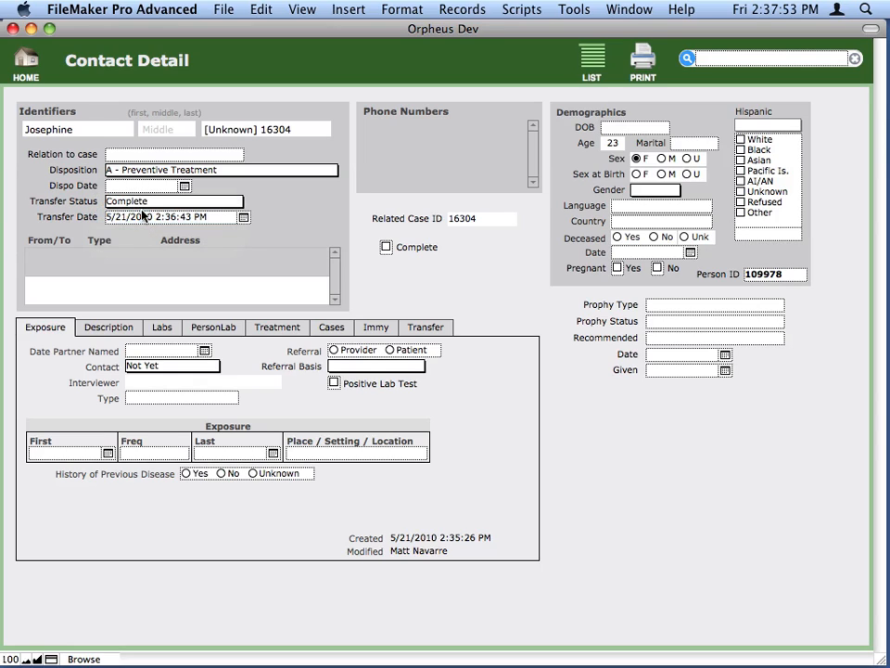
left_click(137, 186)
key("super+minus")
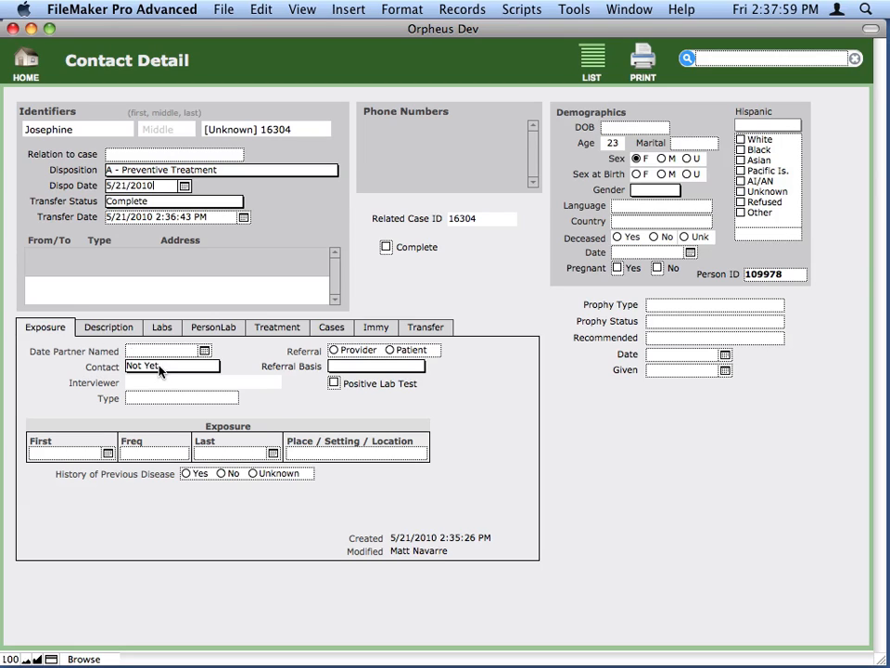
- Set the exposure's Contact field to Yes and the referral to Provider
left_click(129, 366)
left_click(163, 406)
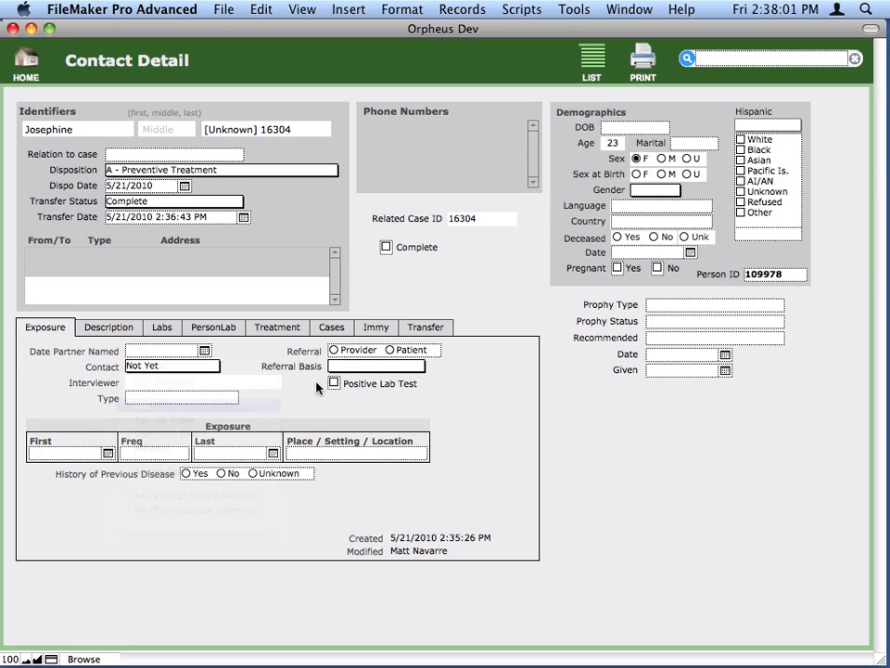
left_click(366, 351)
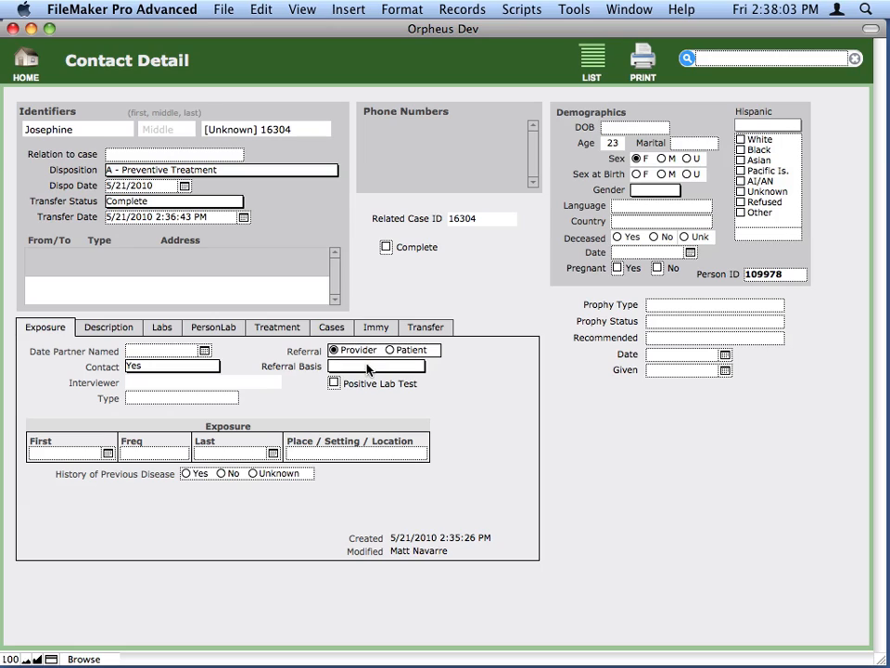
- Review the contact's description, lab and treatment records
left_click(107, 327)
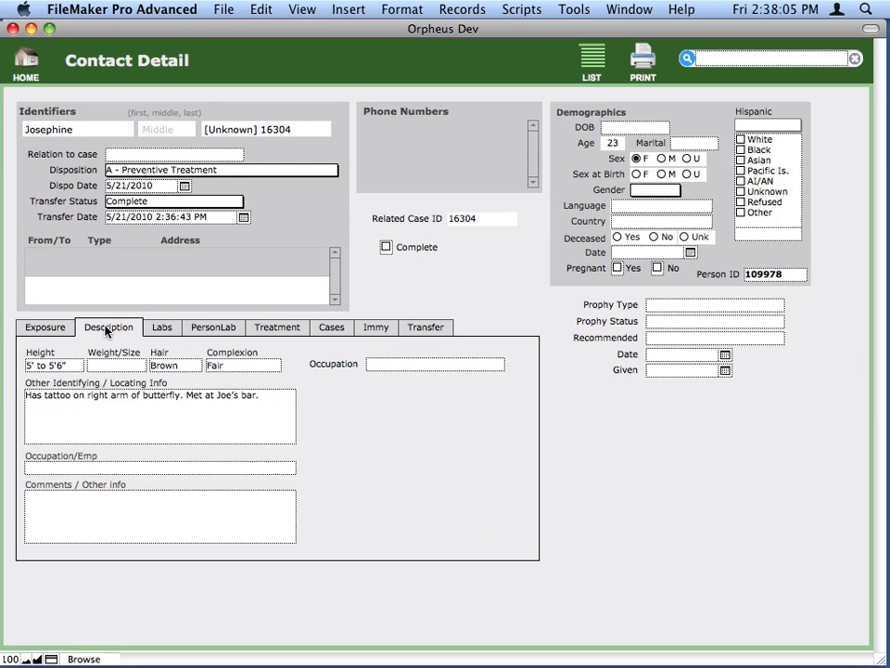
left_click(162, 330)
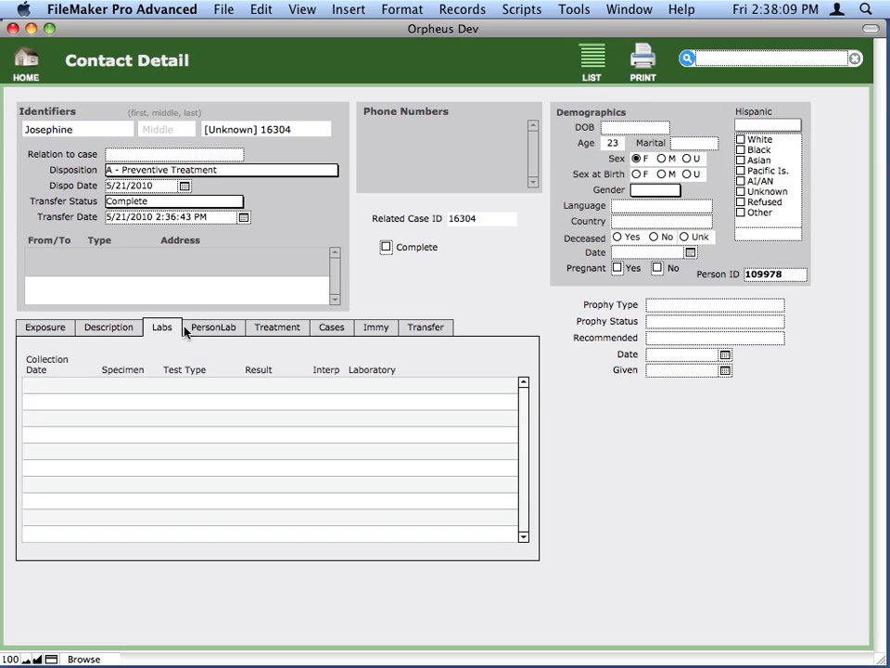
left_click(285, 329)
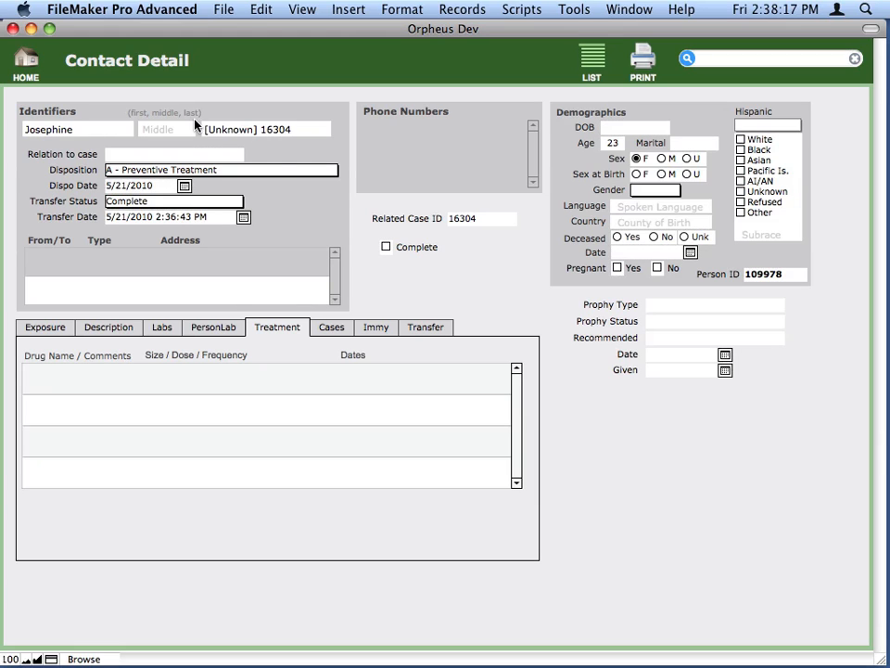
- Return to the home screen, search for the transferred contact by first name, and open the person record with the unknown last name
left_click(32, 54)
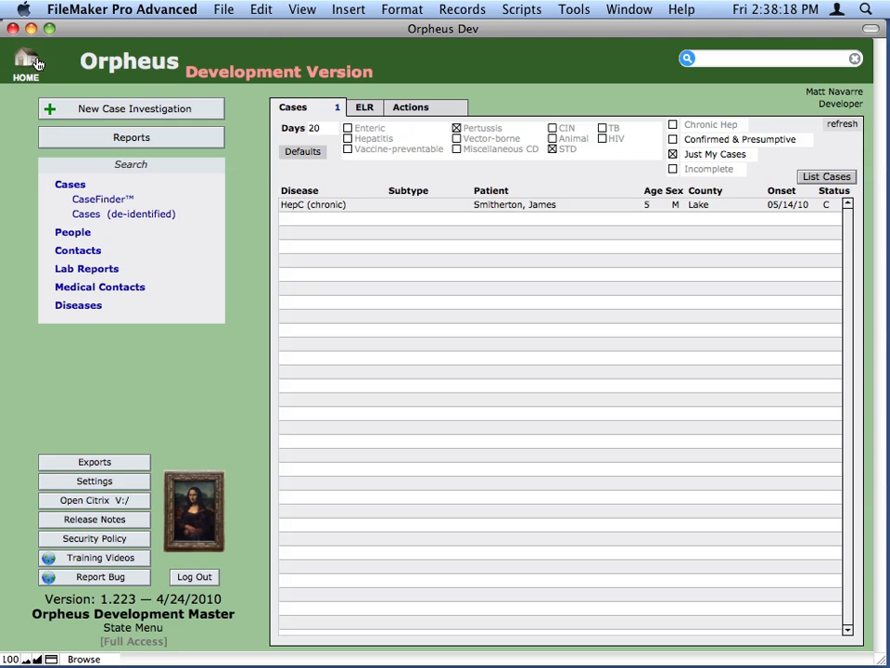
left_click(747, 58)
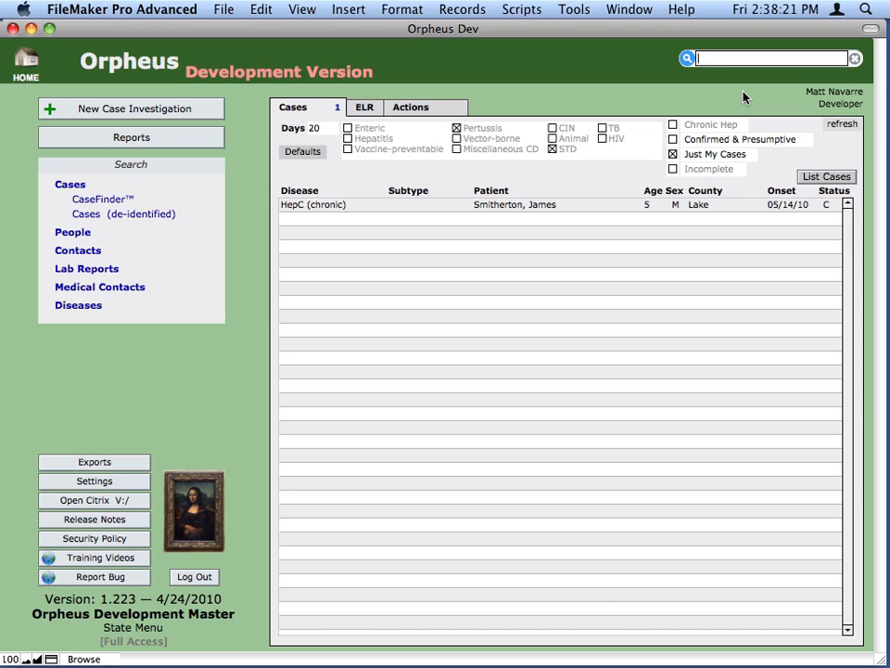
type("josephone")
key("Return")
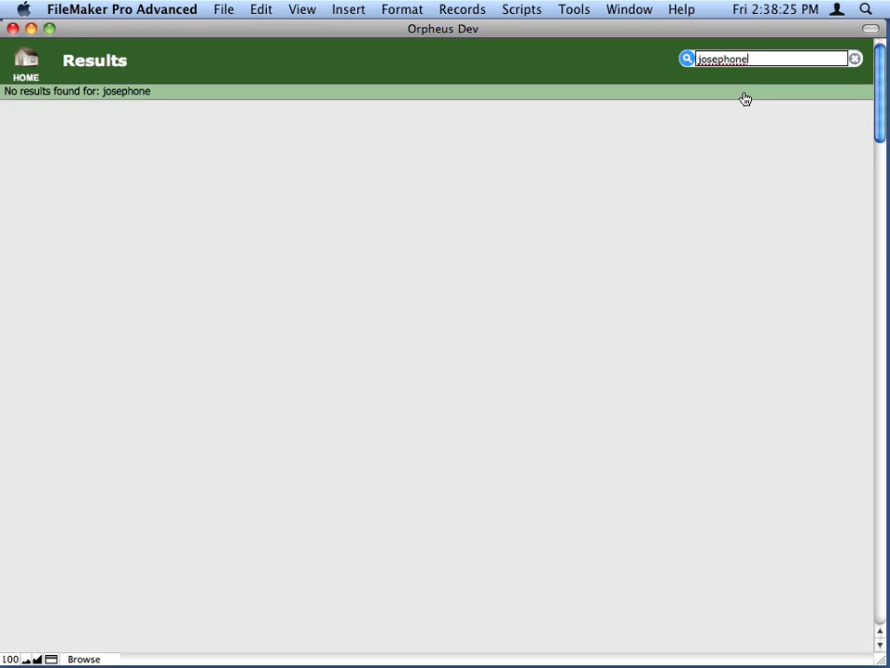
double_click(737, 59)
key("Return")
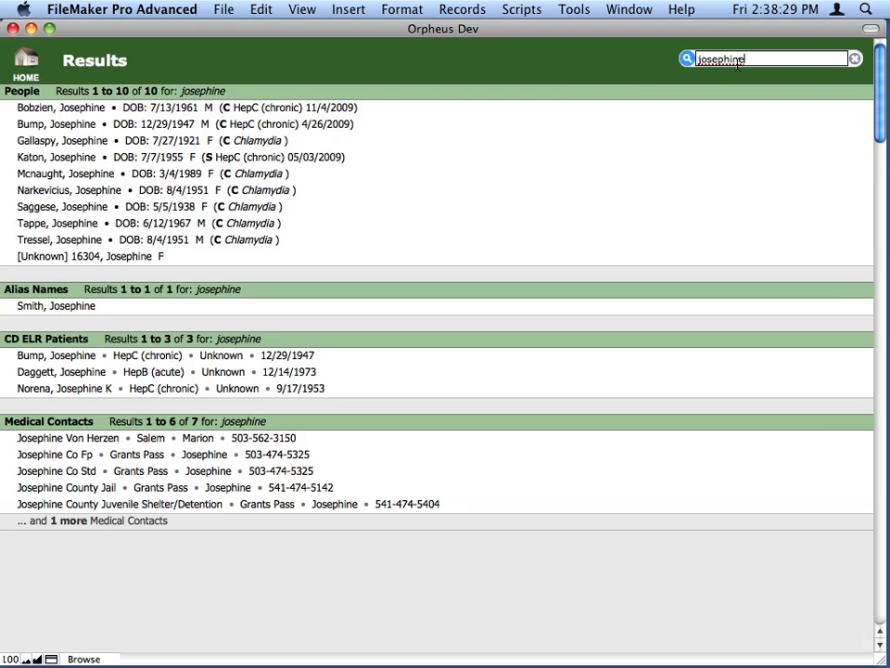
left_click(102, 257)
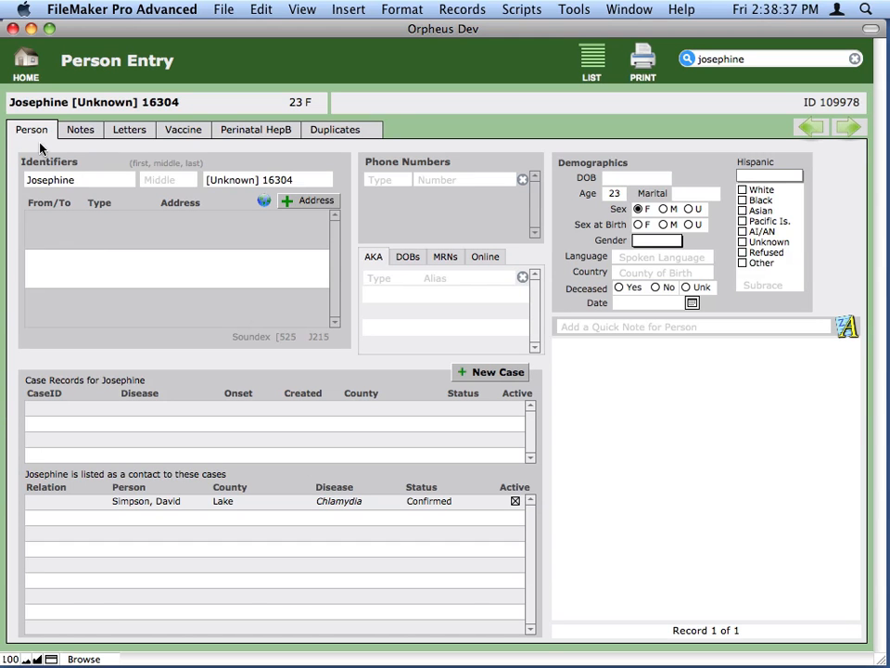
- Replace the unknown last name on the person record with the contact's real last name and save the change
left_click(248, 178)
triple_click(211, 181)
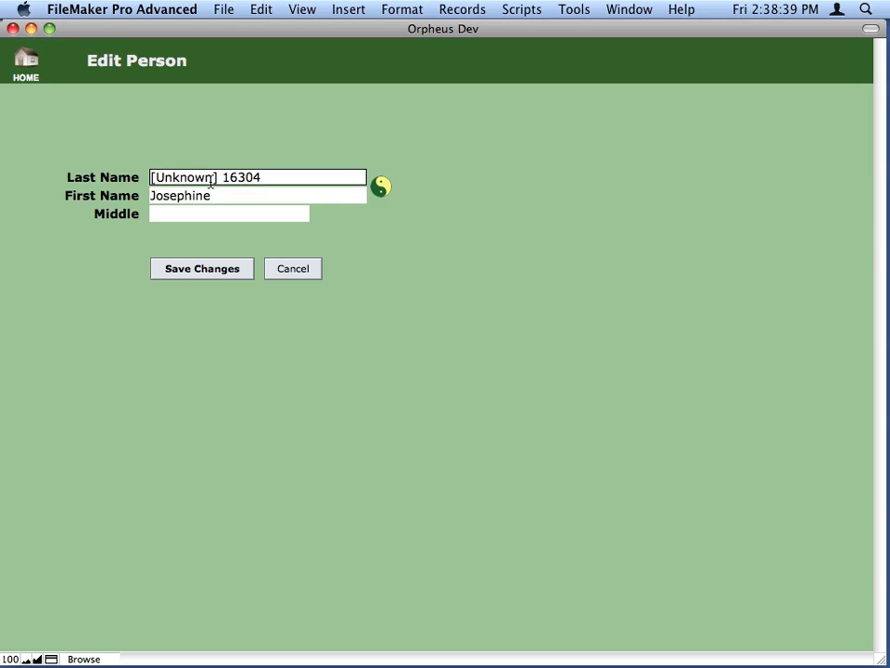
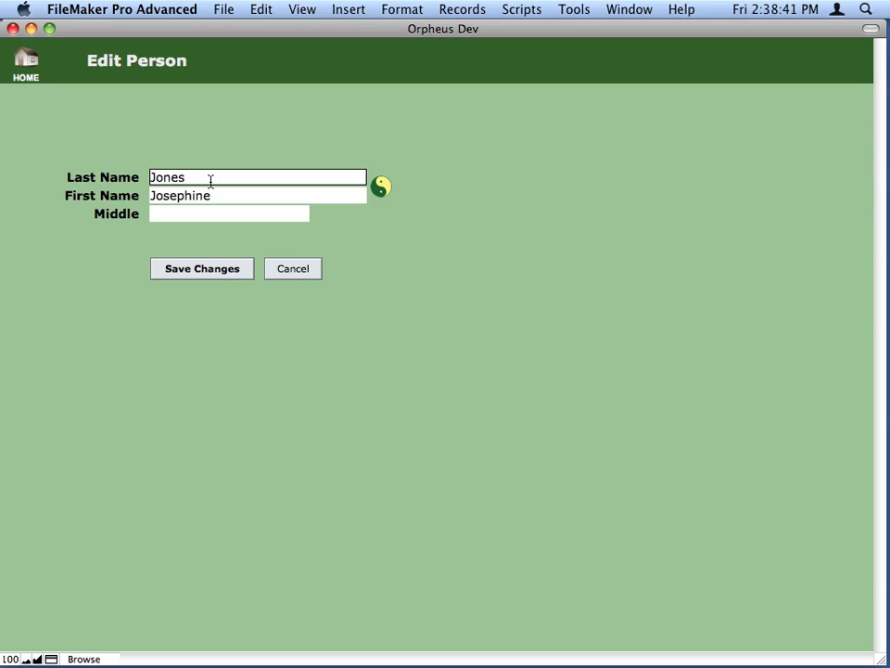
left_click(202, 271)
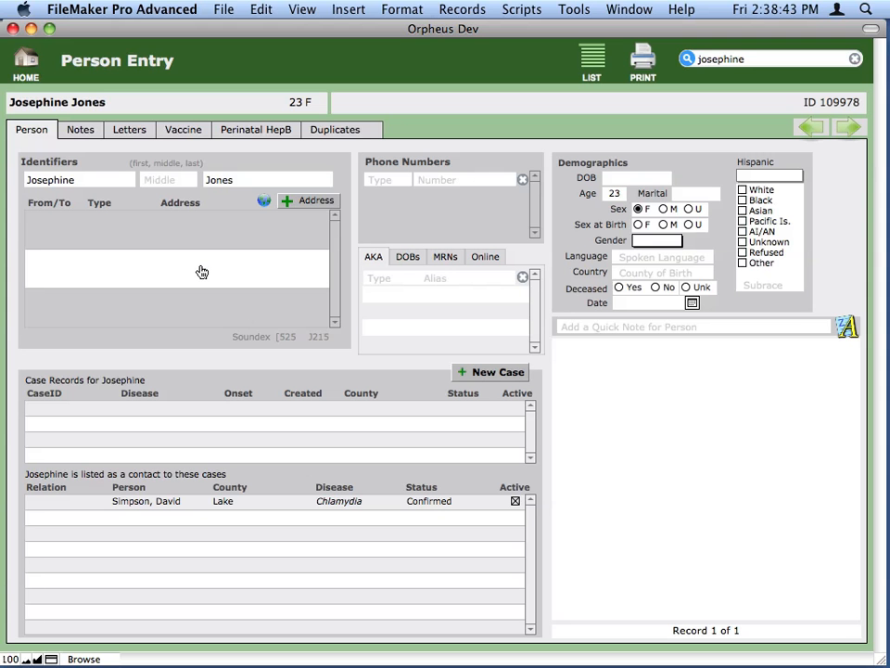
- Enter the contact's date of birth in the person's demographics
left_click(612, 177)
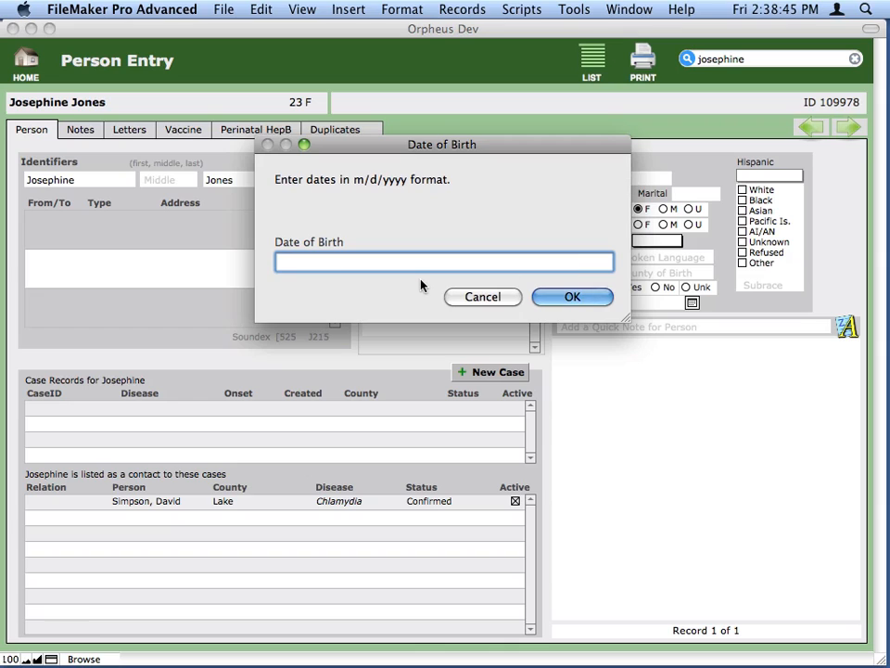
type("4/1/90")
left_click(572, 297)
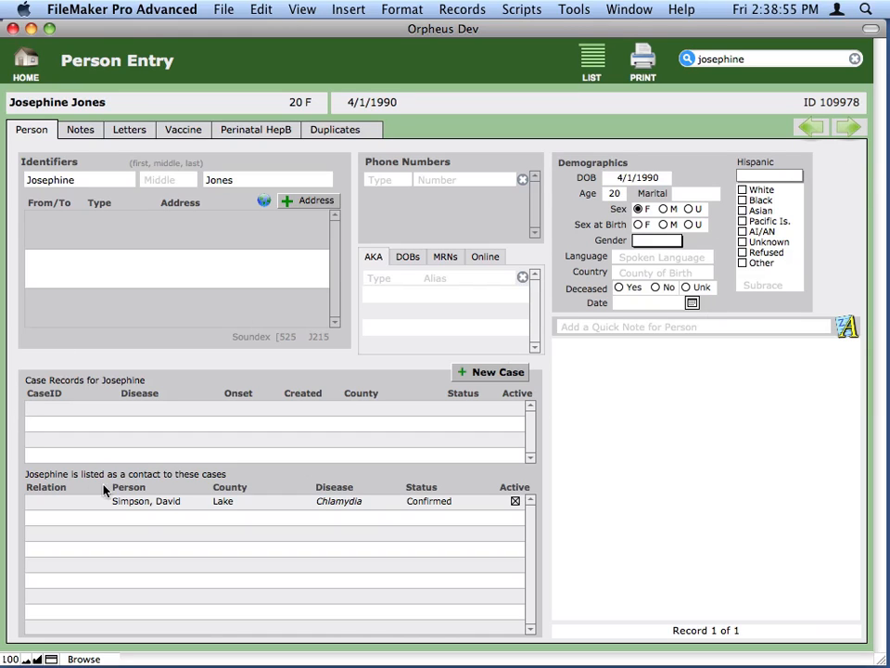
- Open the newly renamed contact within the related Chlamydia case and set race to White and Pregnant to N
left_click(175, 504)
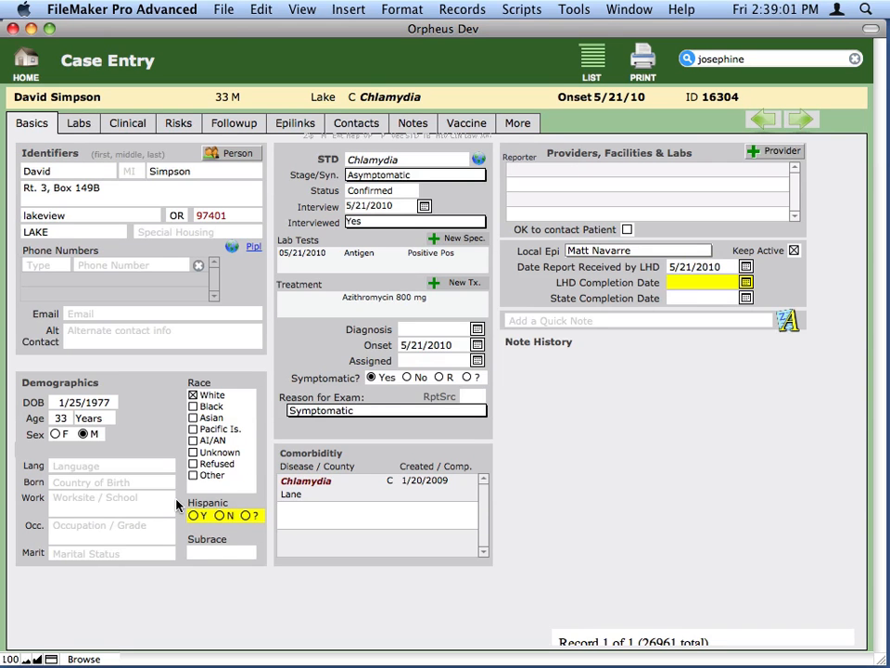
left_click(369, 121)
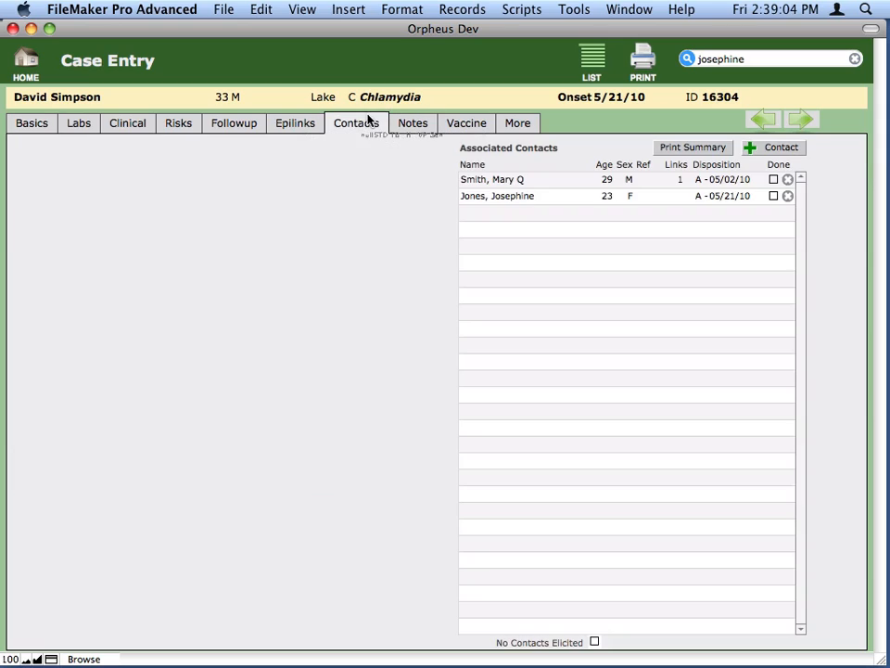
left_click(514, 198)
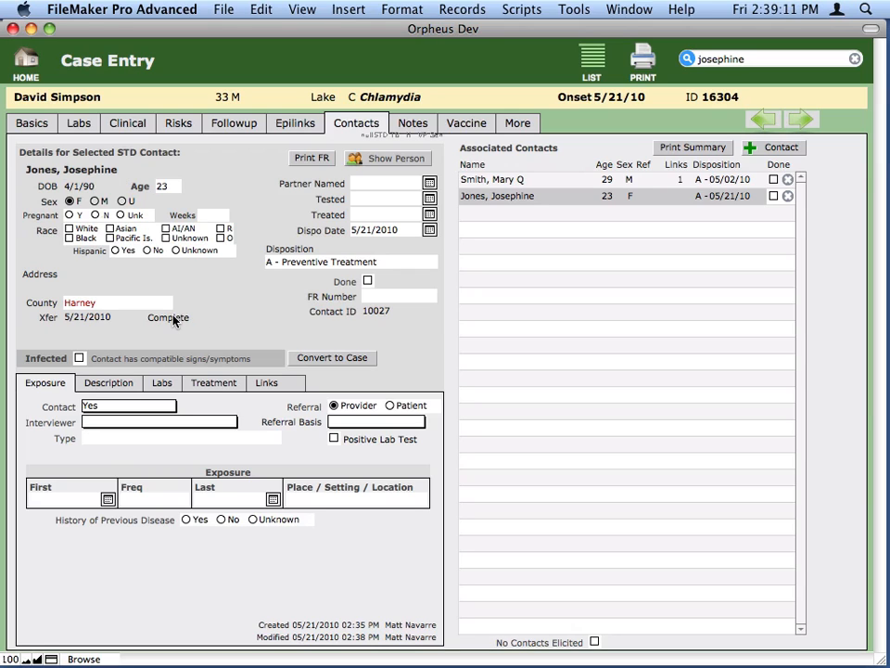
left_click(79, 227)
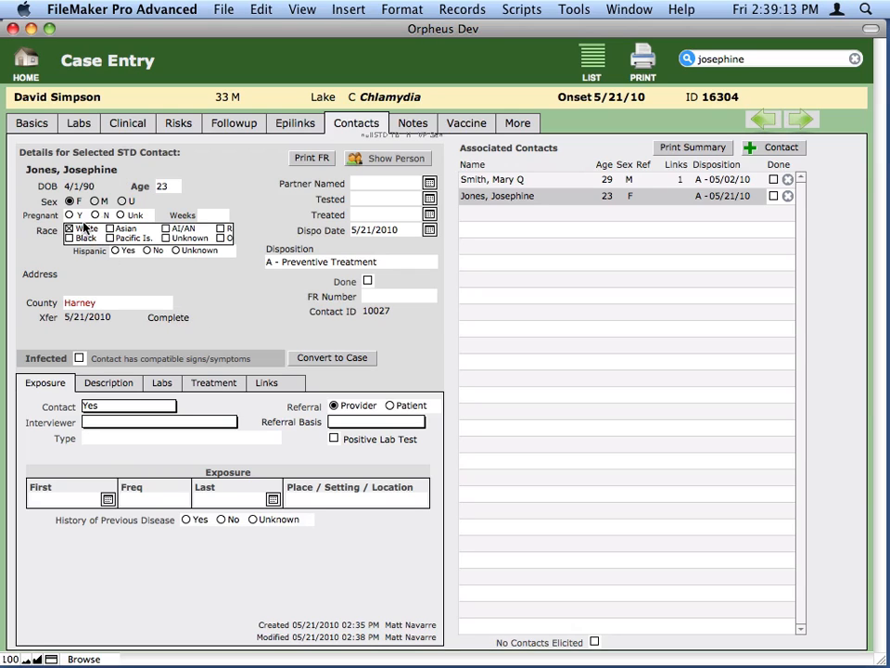
left_click(94, 214)
- Assign the first listed interviewer to the contact's exposure and set the referral basis to P1 Sex Partner
left_click(169, 424)
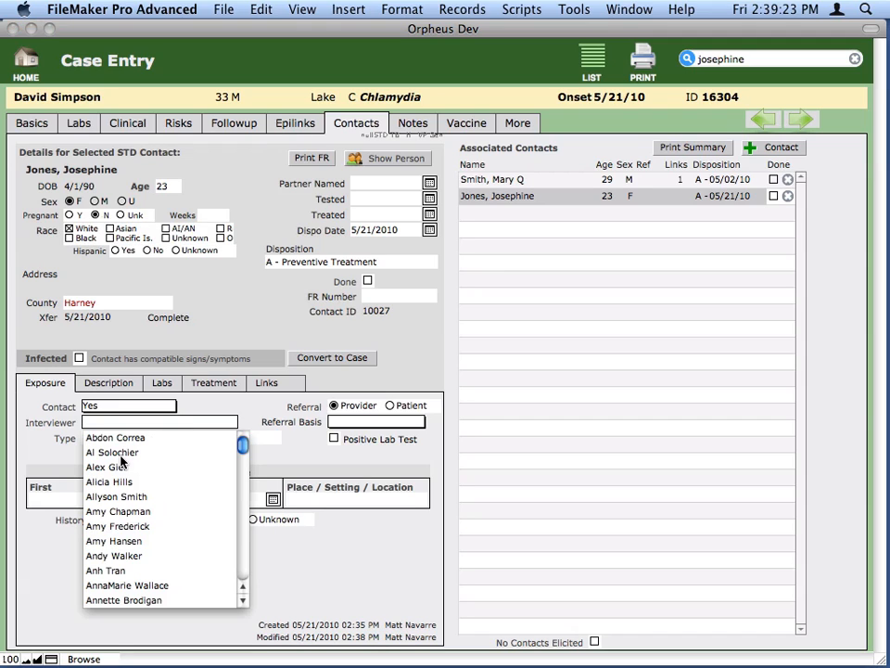
left_click(133, 437)
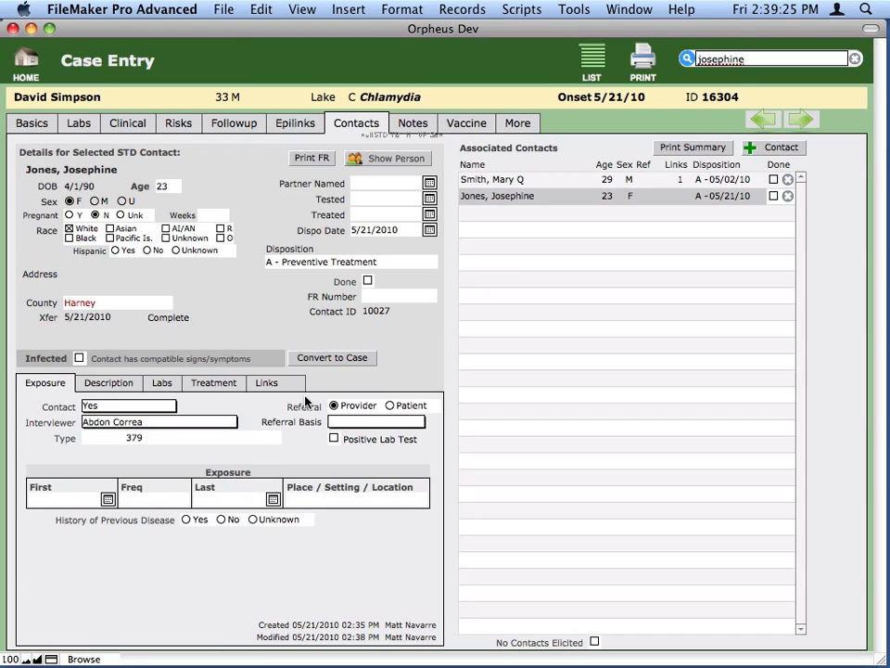
left_click(380, 425)
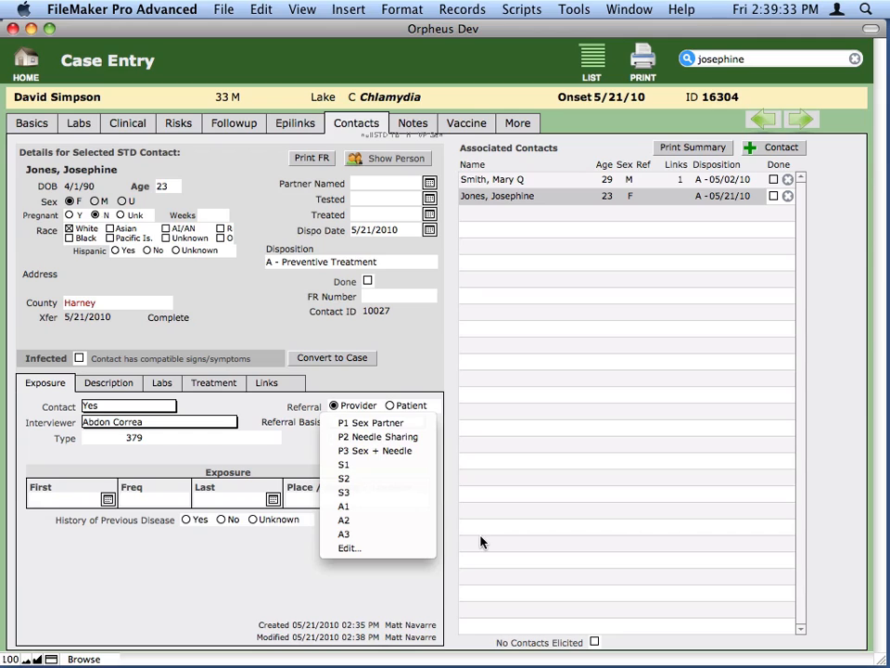
left_click(385, 423)
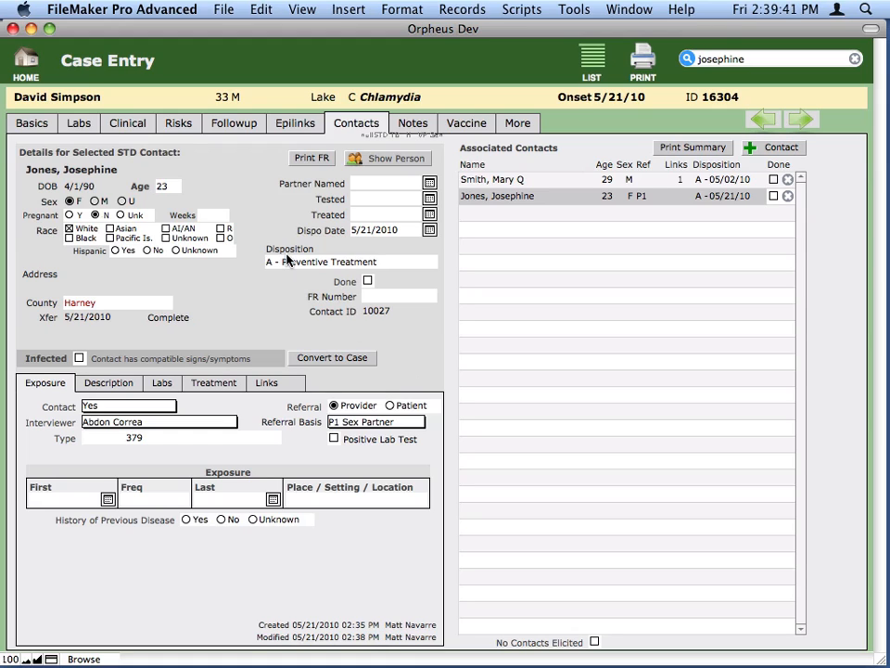
- Start the case's risk questionnaire, answering No to Sex Partner Male Ever and Yes to Sex Partner Female Ever
left_click(183, 124)
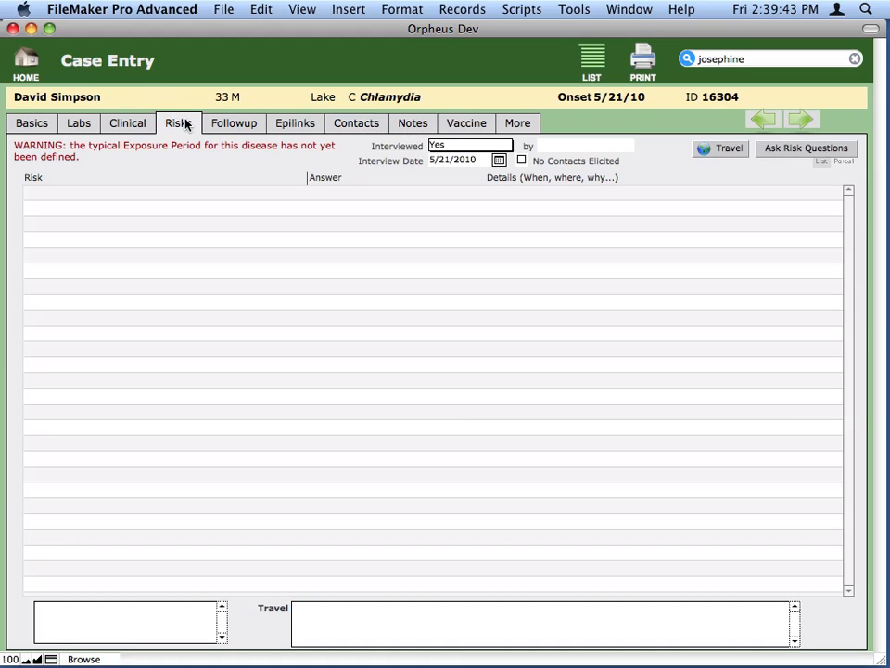
left_click(770, 151)
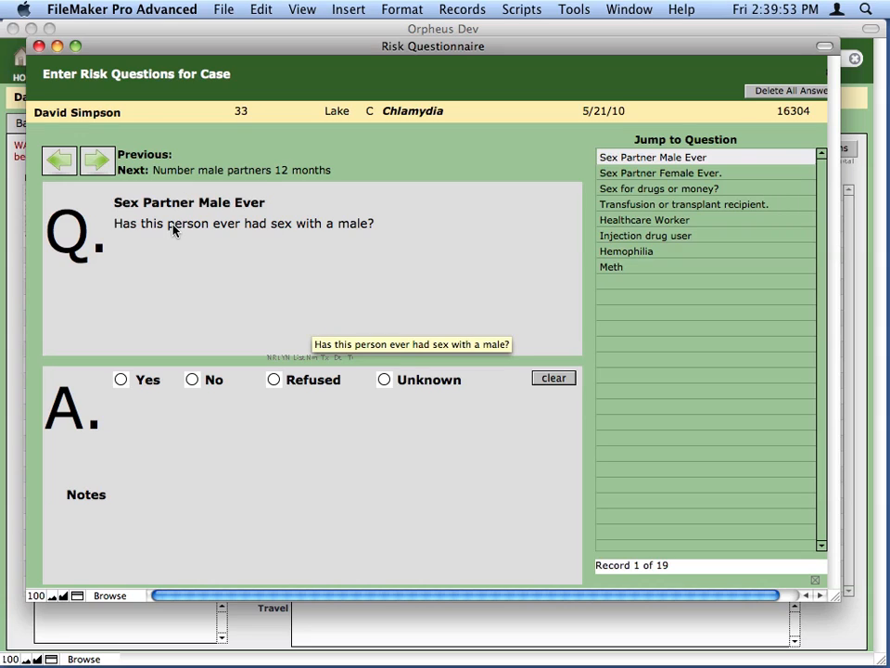
left_click(192, 388)
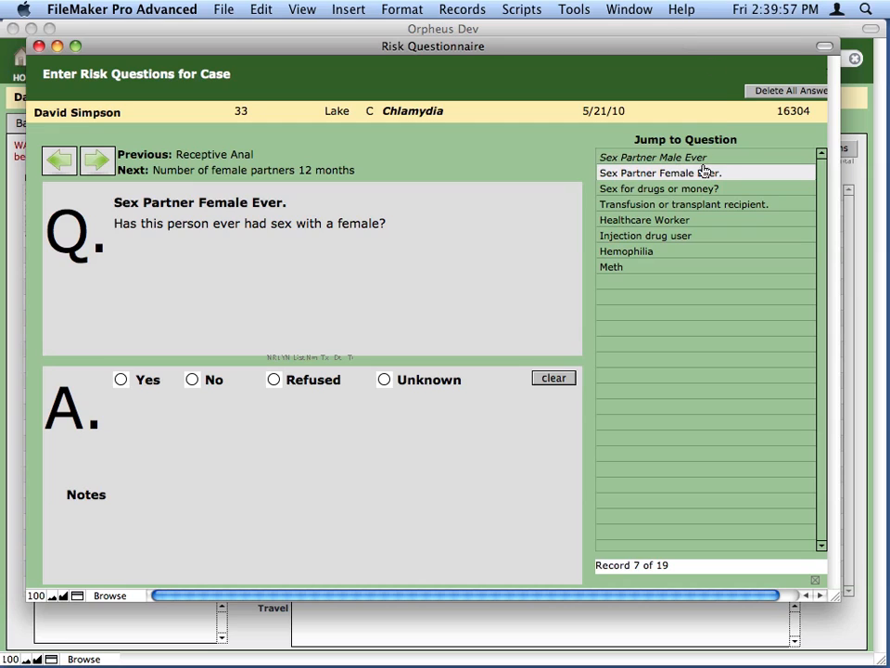
left_click(120, 380)
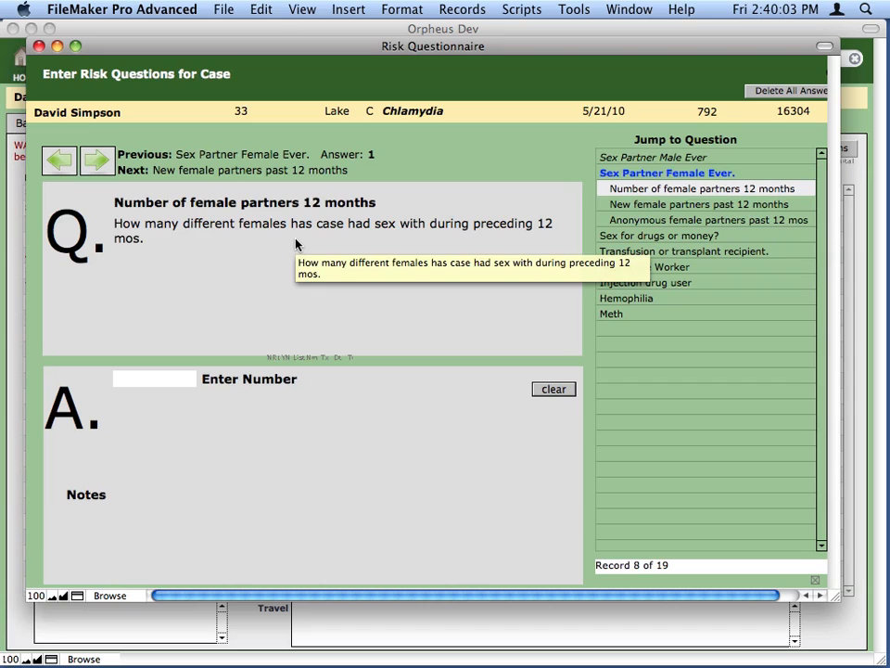
- Record 4 female partners and 2 new female partners in the past 12 months, and close the risk questionnaire
left_click(136, 378)
type("4")
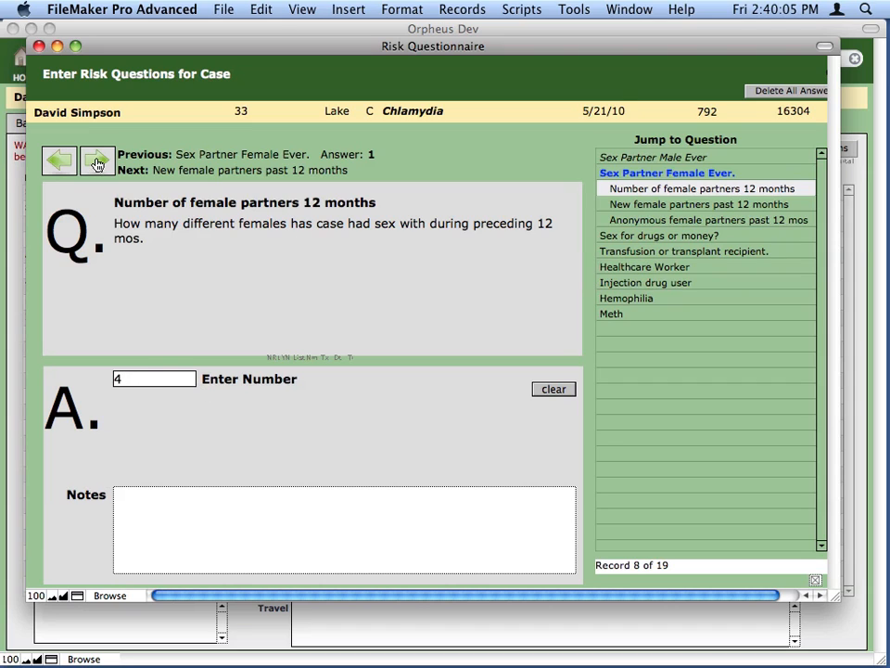
left_click(94, 162)
left_click(181, 380)
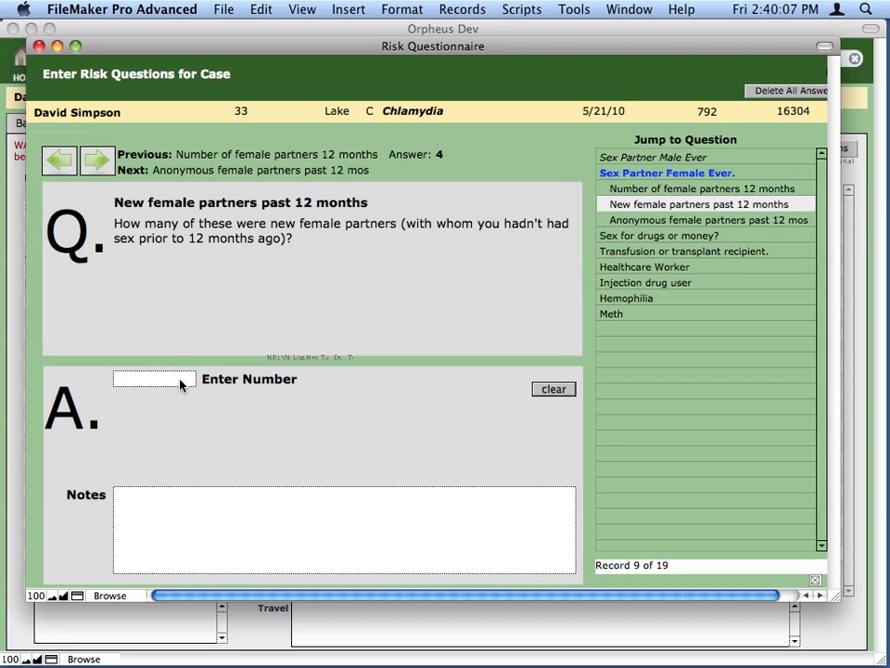
type("2")
left_click(95, 162)
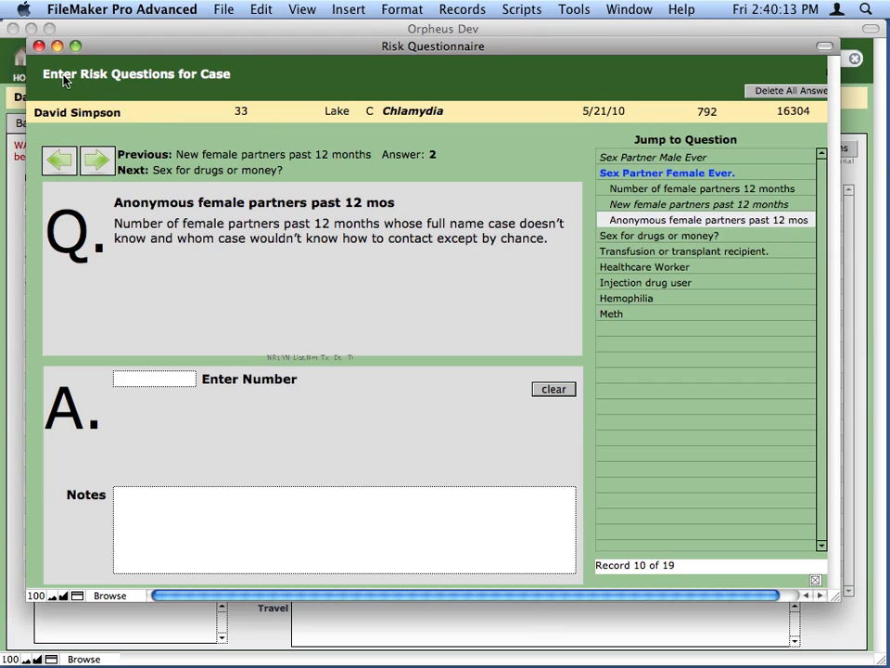
left_click(39, 46)
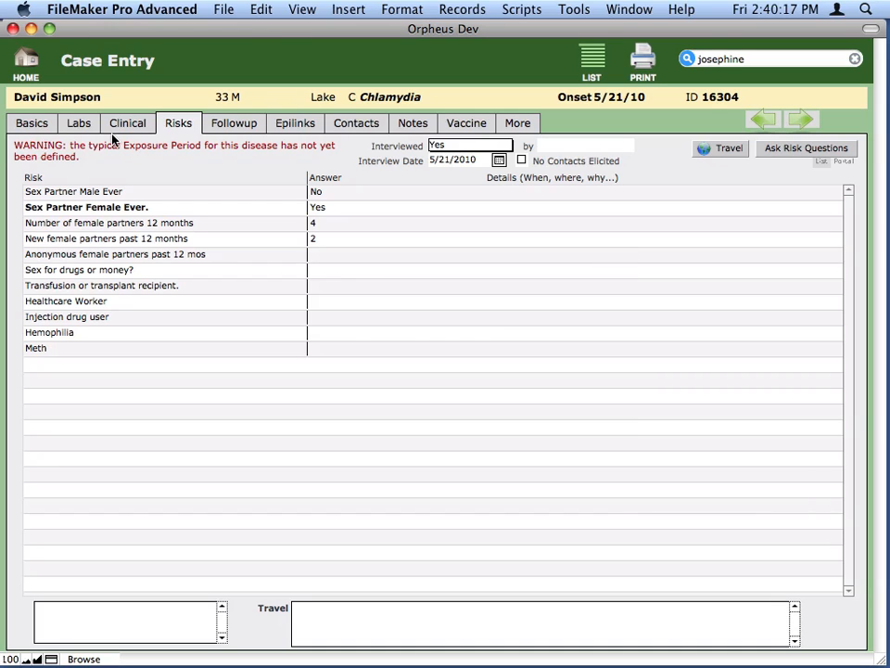
- Start a new case investigation from the home screen and enter the patient's last and first names
left_click(25, 61)
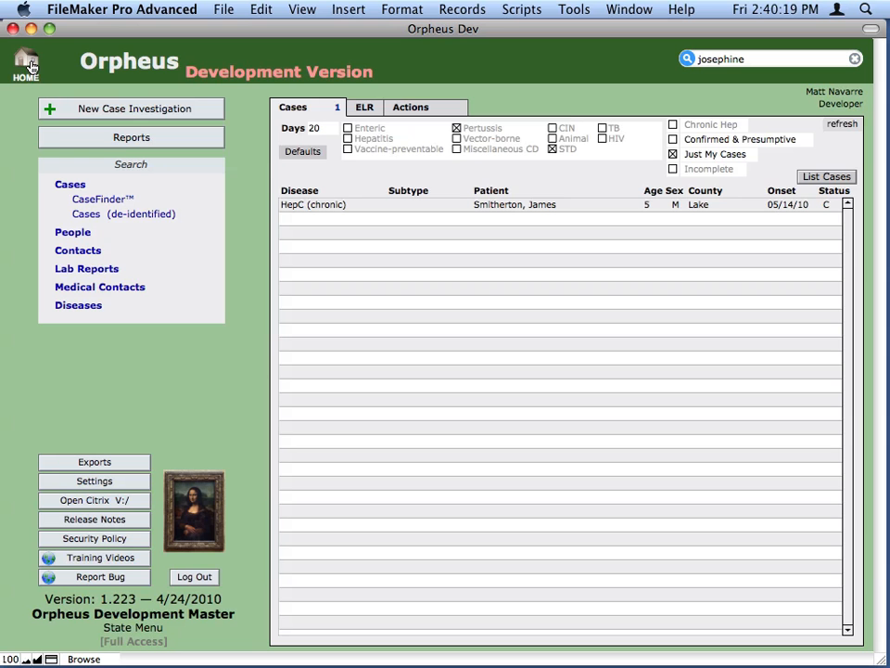
left_click(156, 110)
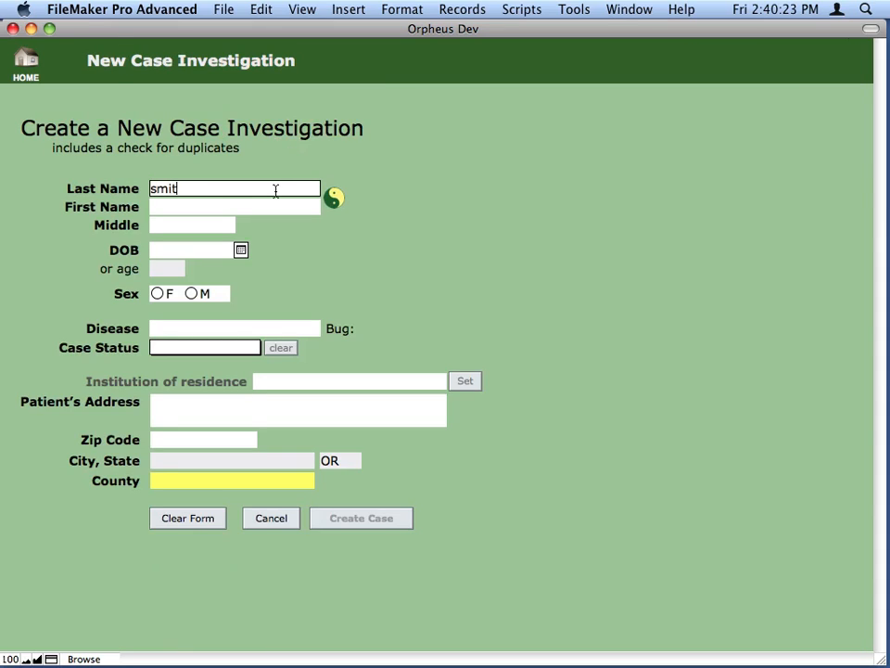
key("Tab")
key("Tab")
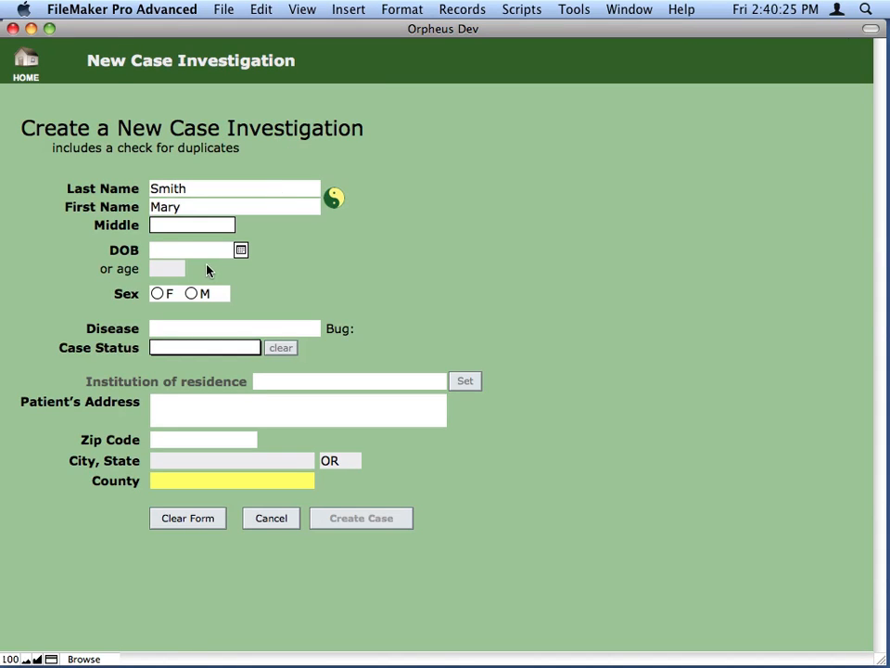
- Set the new case's sex to F, disease to Syphilis and case status to Confirmed
left_click(157, 293)
left_click(179, 328)
type("syphilis")
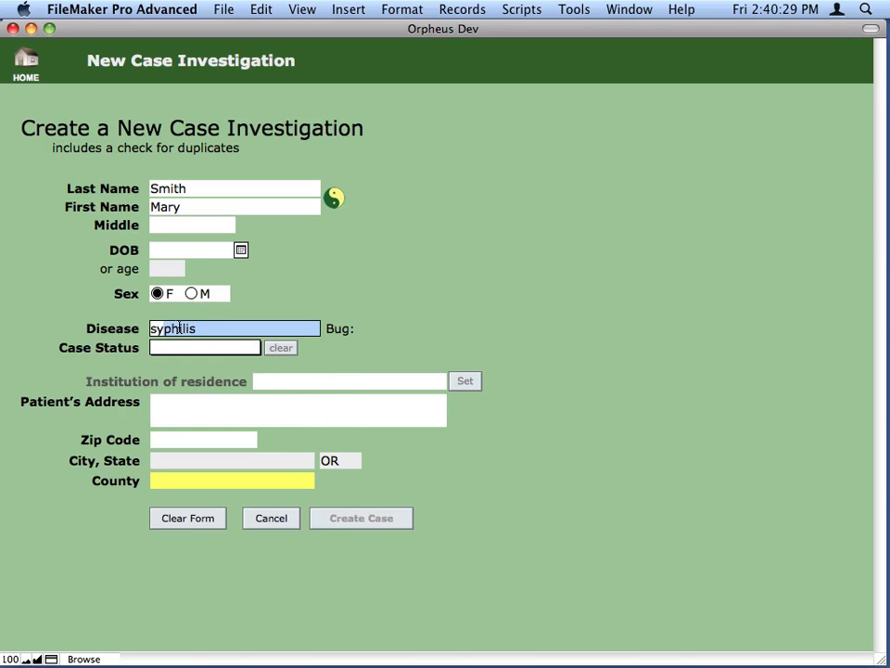
key("Tab")
left_click(216, 347)
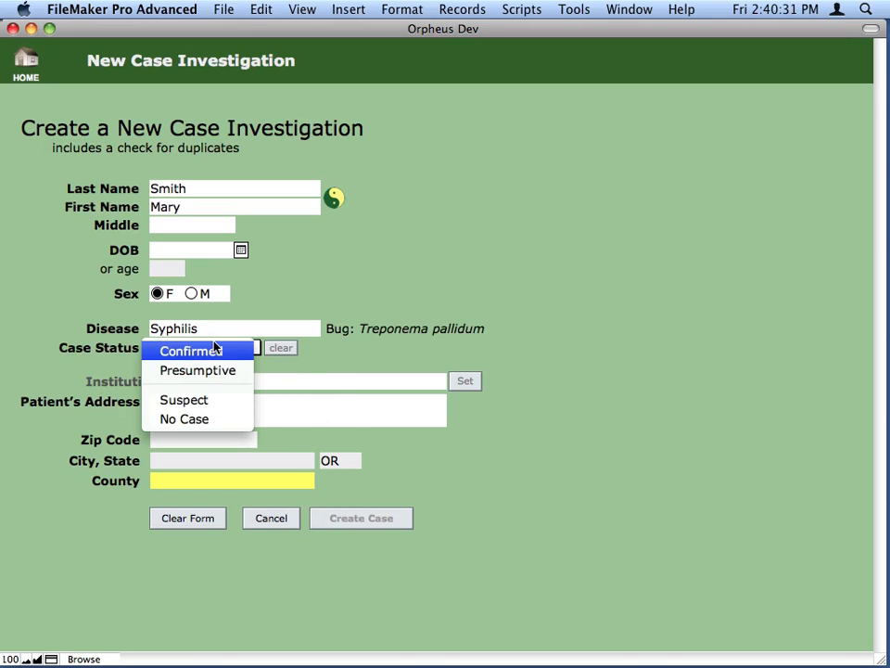
left_click(219, 350)
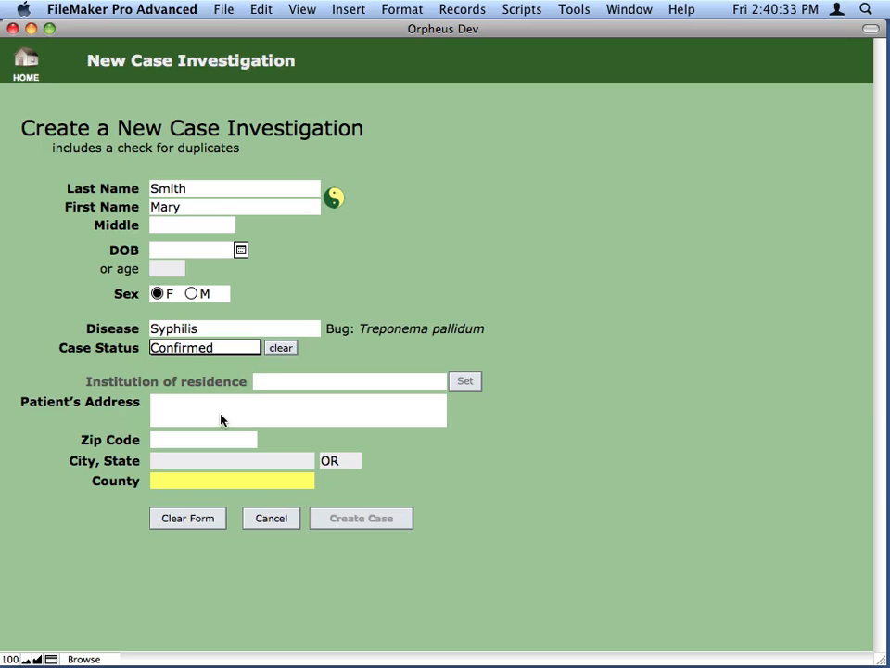
- Set the new case's county to Harney and create the case, confirming the check for possible matches
left_click(190, 481)
type("harney")
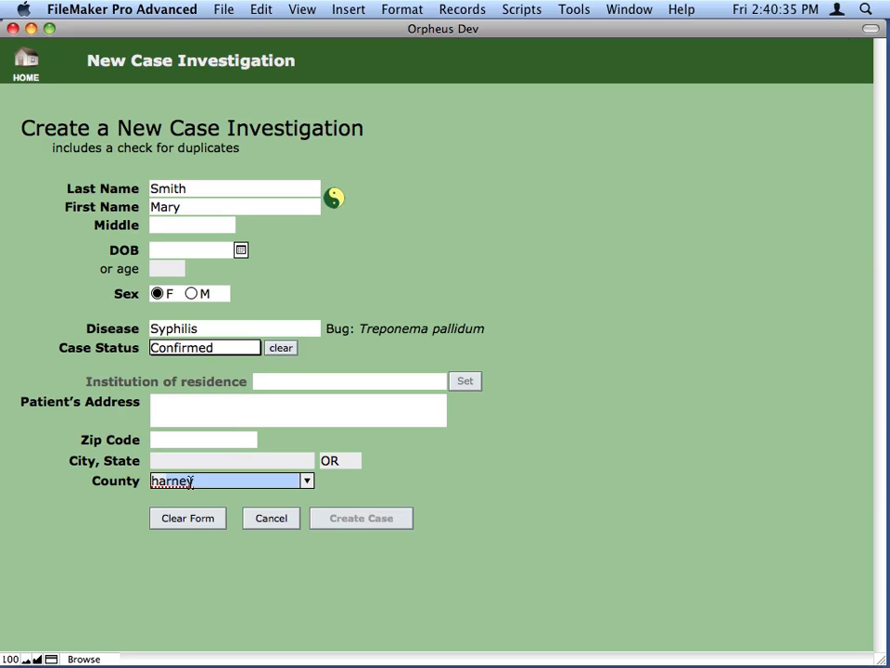
key("Tab")
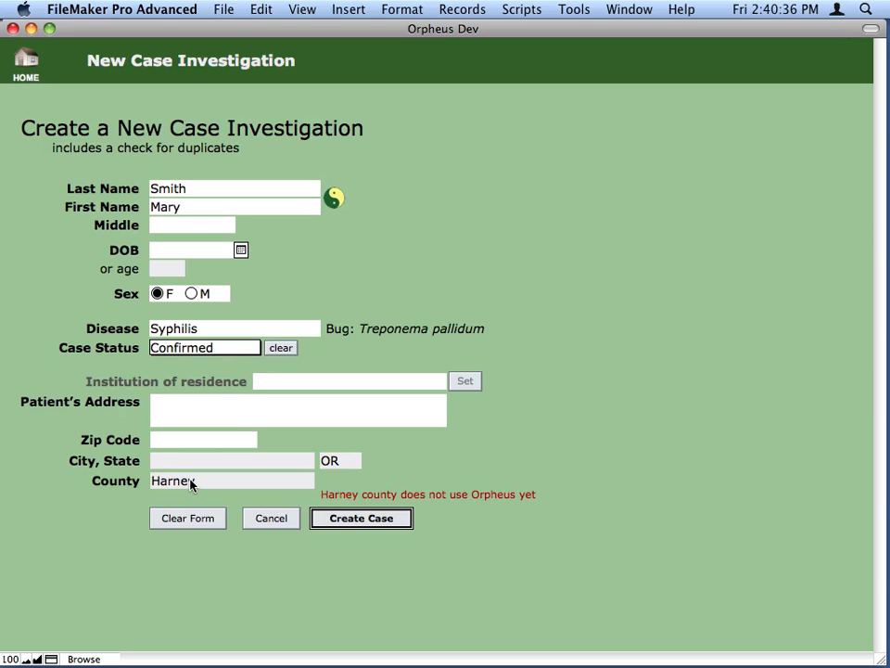
left_click(345, 520)
left_click(593, 442)
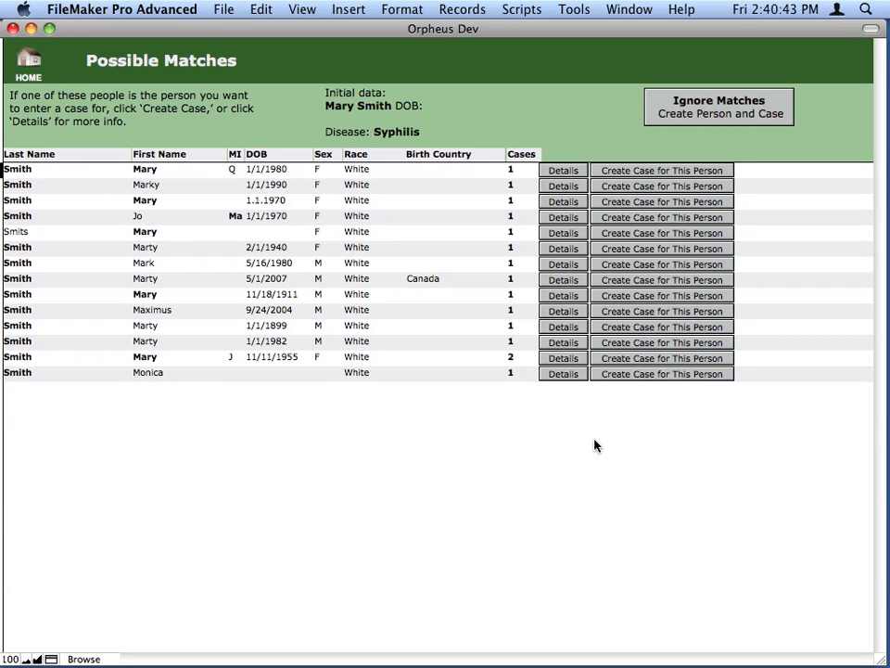
- Create the case for the first listed person with middle initial Q, confirming the link and continuing despite the possible duplicate
left_click(660, 176)
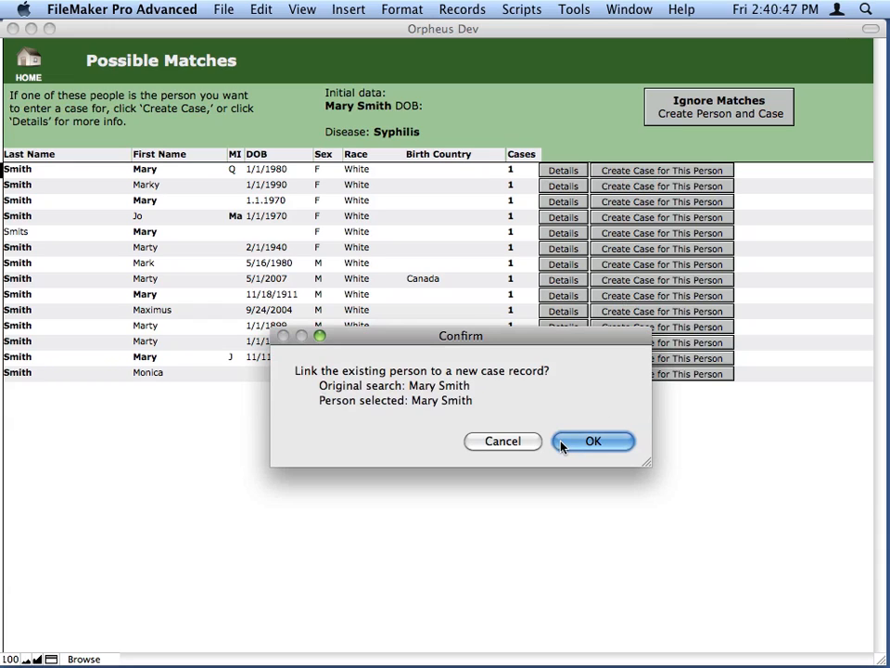
left_click(590, 442)
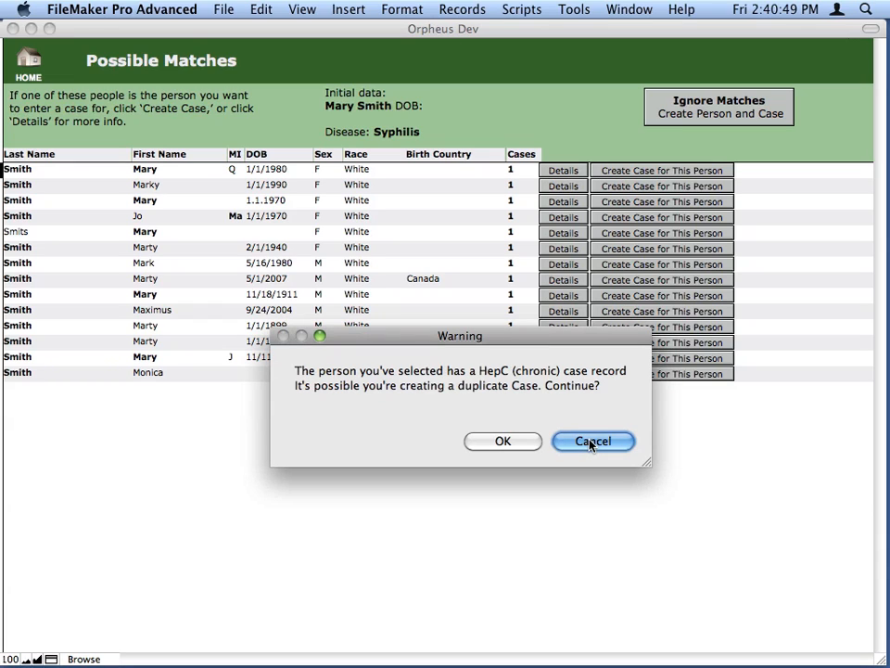
left_click_drag(479, 336, 479, 301)
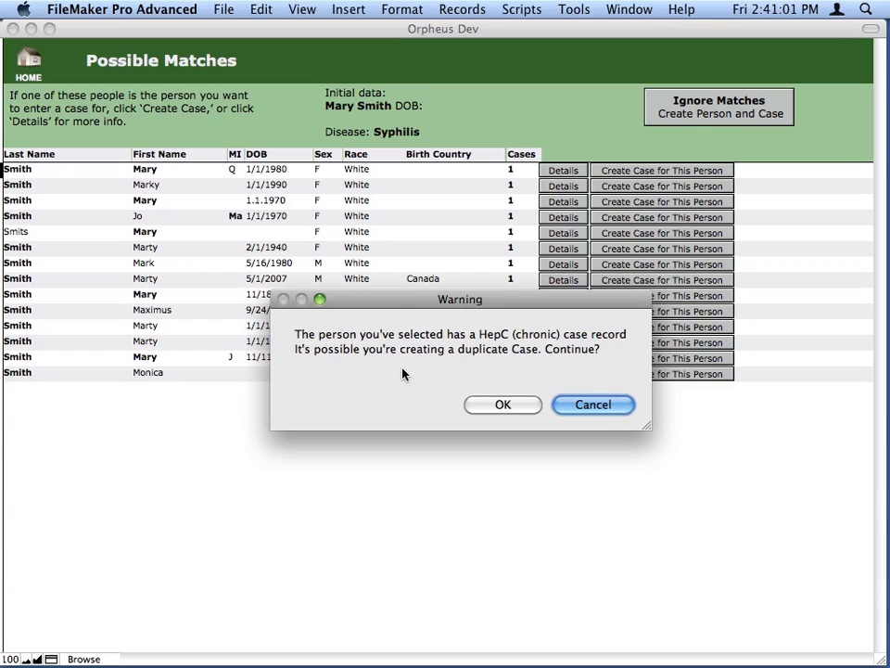
left_click(506, 405)
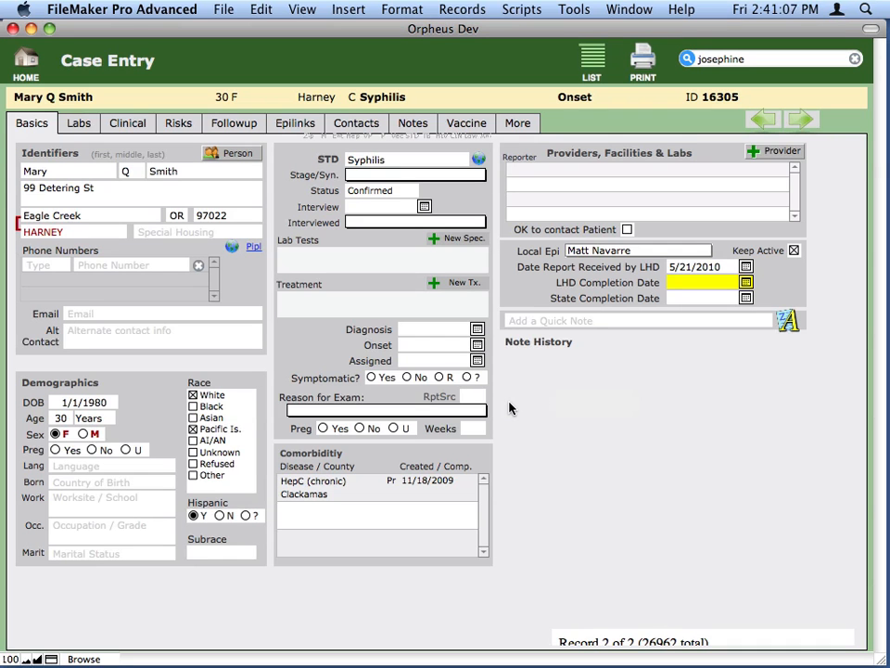
- Open the patient's address for editing and clear the street address and zip code
left_click(70, 203)
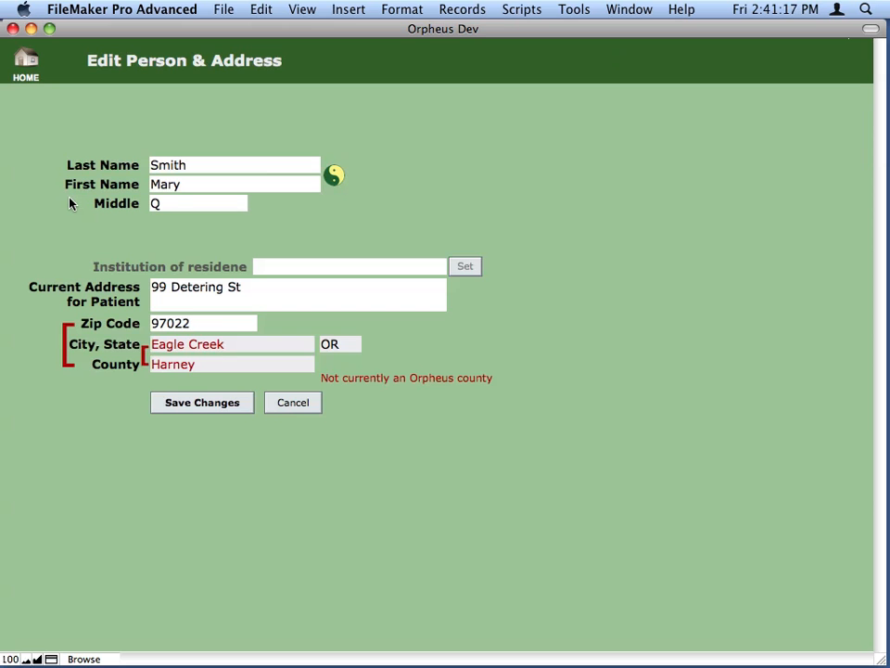
left_click(315, 304)
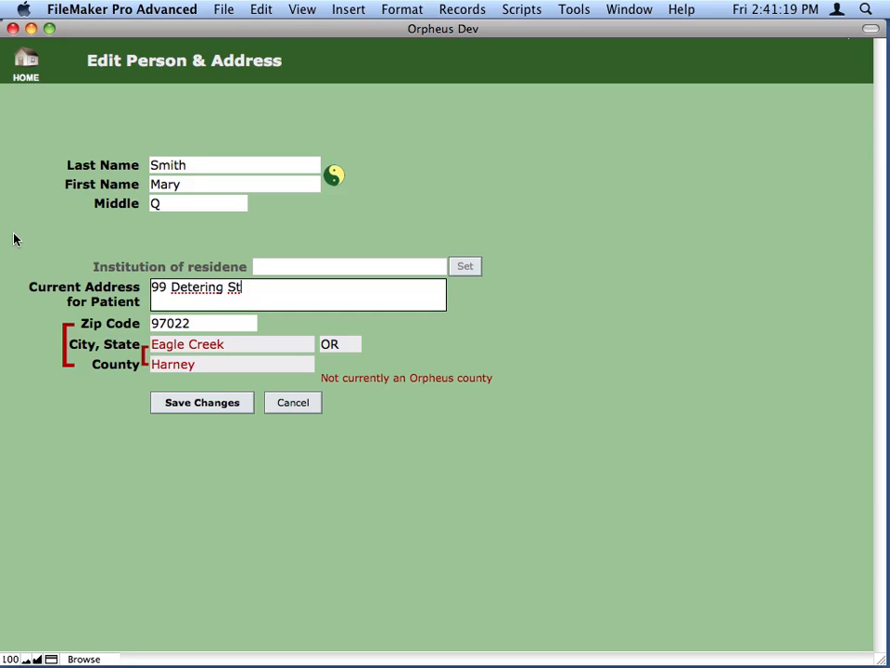
key("BackSpace")
key("BackSpace")
key("BackSpace")
key("BackSpace")
key("BackSpace")
key("BackSpace")
key("BackSpace")
key("BackSpace")
key("BackSpace")
key("BackSpace")
key("BackSpace")
key("BackSpace")
key("BackSpace")
key("BackSpace")
key("Tab")
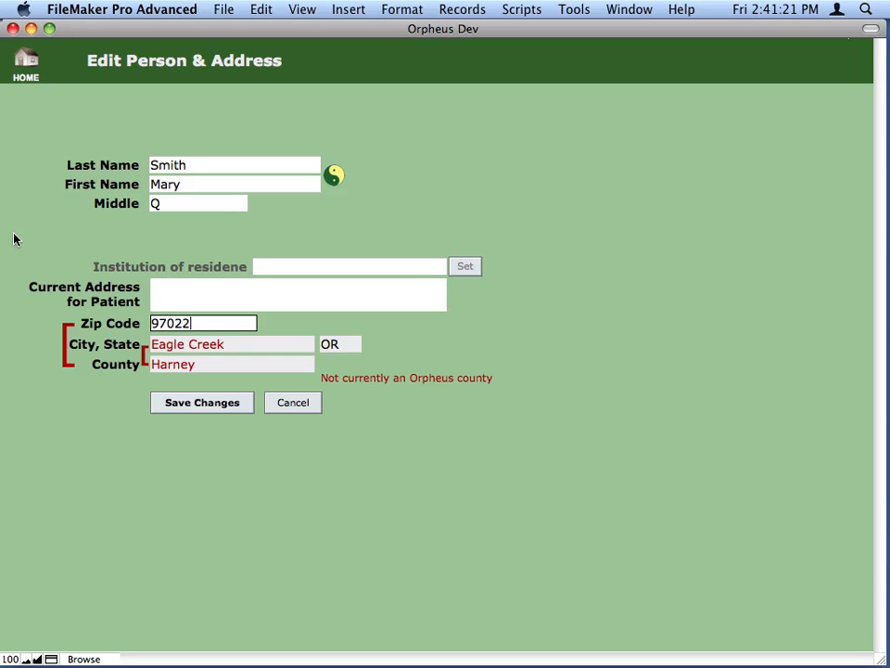
key("BackSpace")
key("BackSpace")
key("BackSpace")
key("BackSpace")
key("BackSpace")
key("Tab")
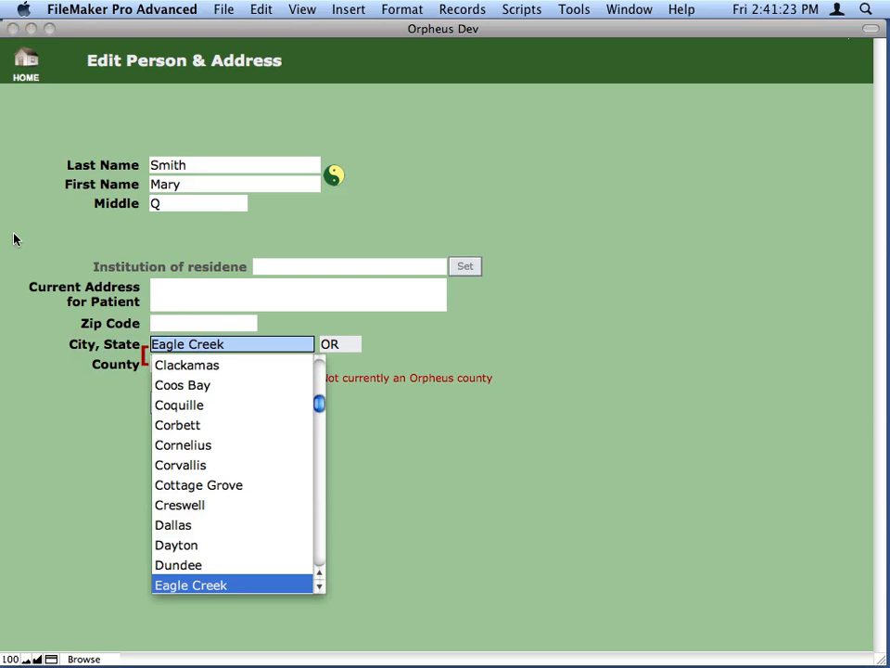
- Replace the patient's city with Burns, keep the state as OR, and save the address changes
key("BackSpace")
key("BackSpace")
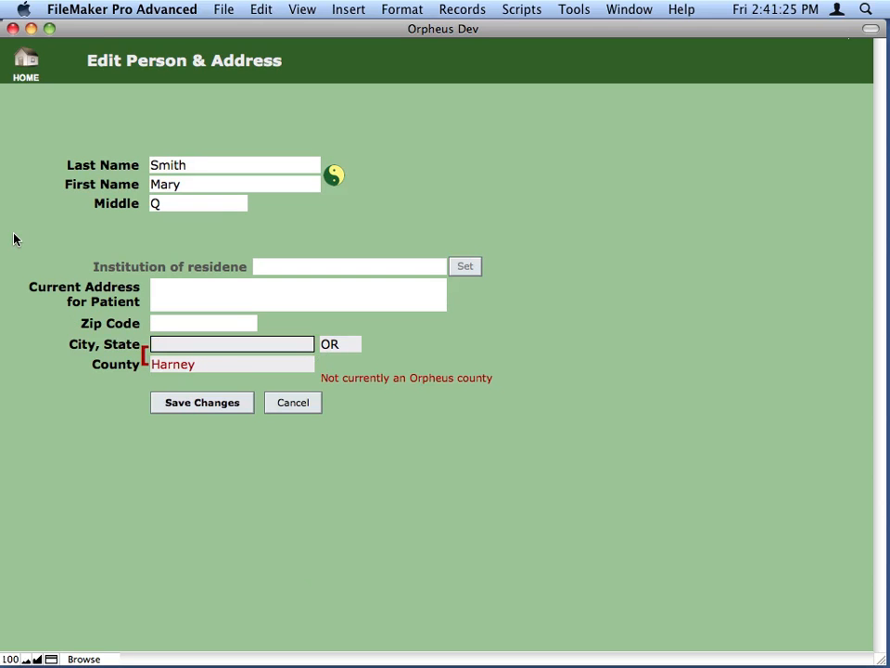
type("Burns")
key("Tab")
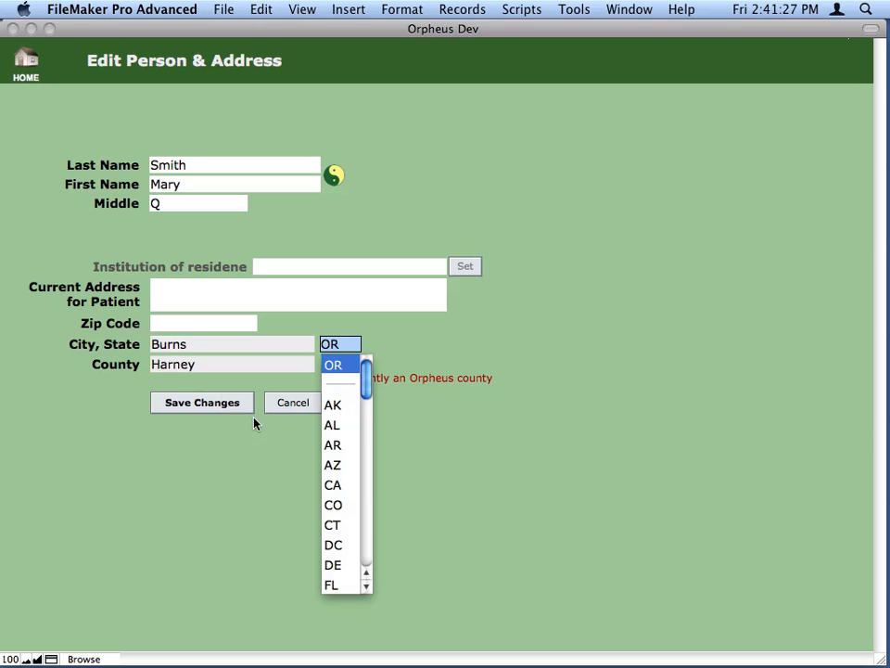
left_click(223, 407)
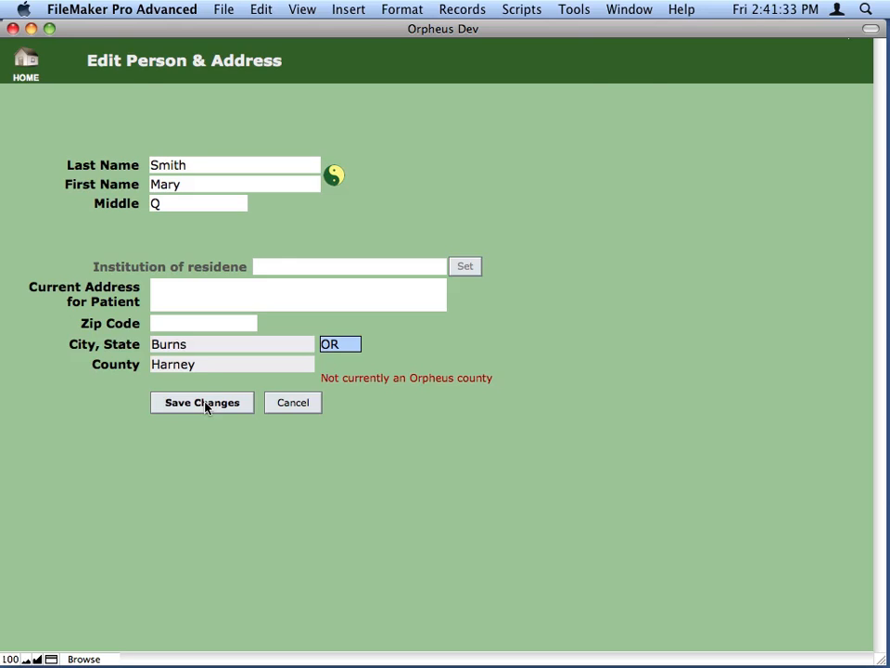
left_click(206, 405)
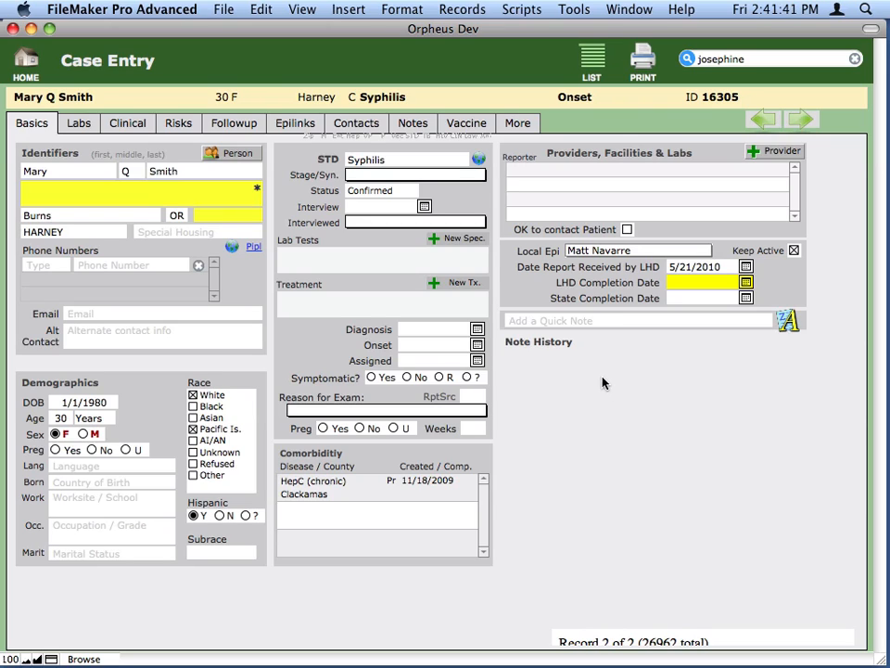
- Set the syphilis case's Stage/Syn. to 710, and view its risk questionnaire without answering any question before closing it
left_click(424, 176)
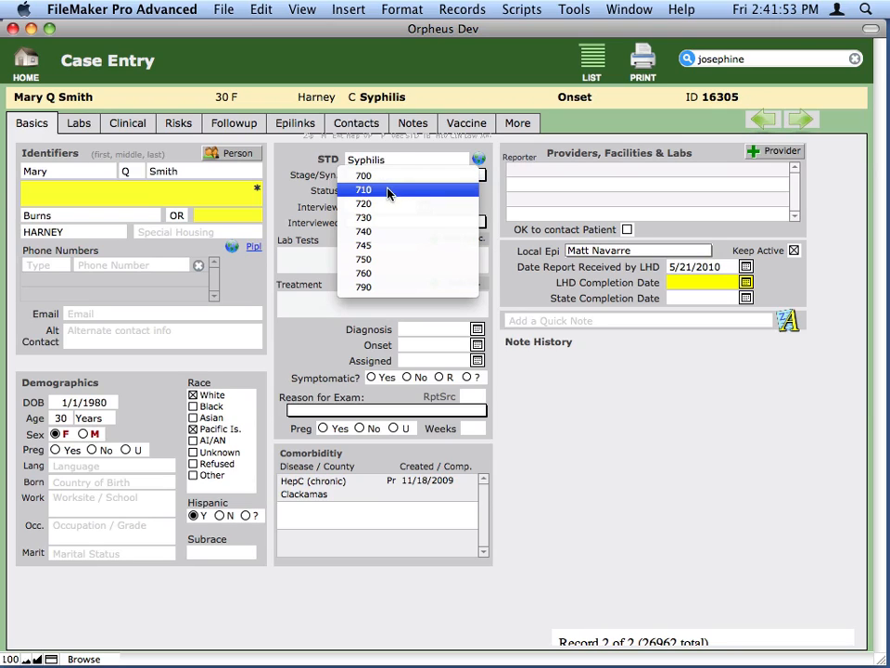
left_click(392, 191)
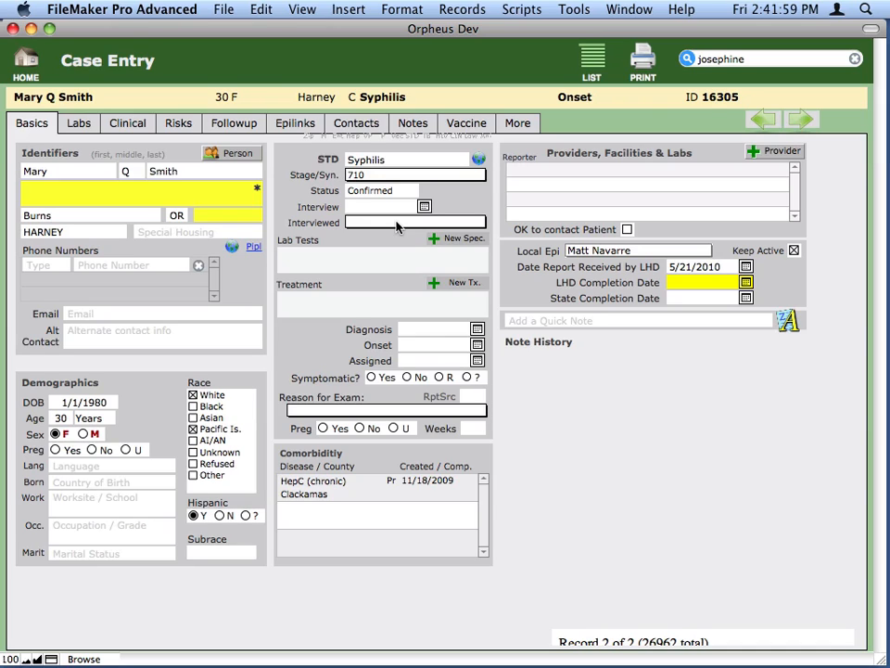
left_click(184, 125)
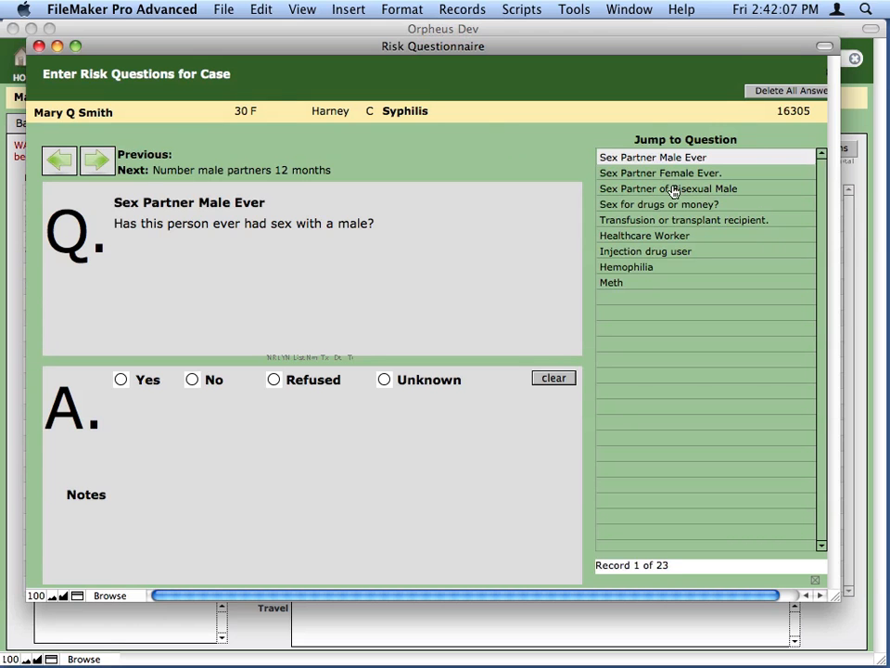
key("super+w")
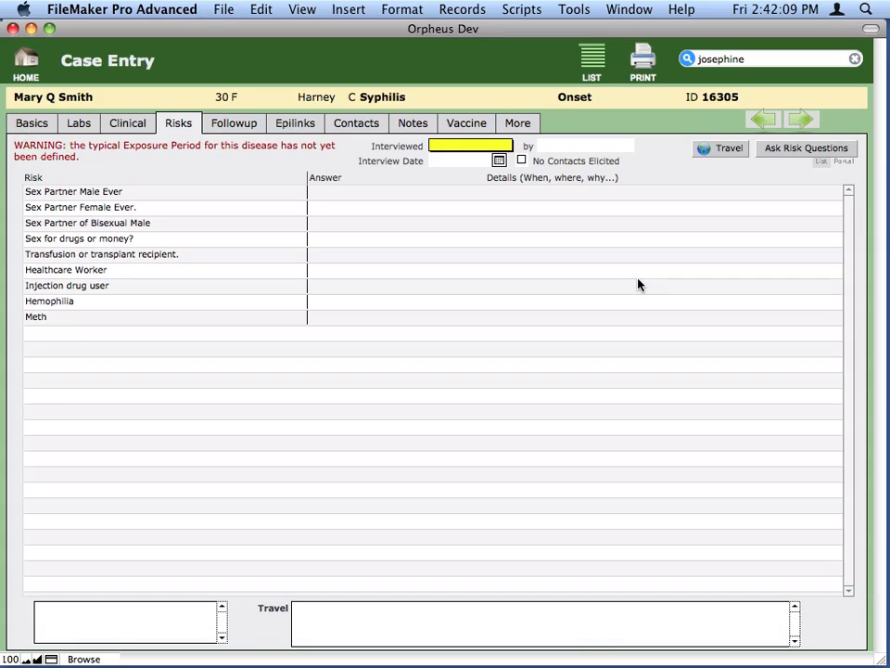